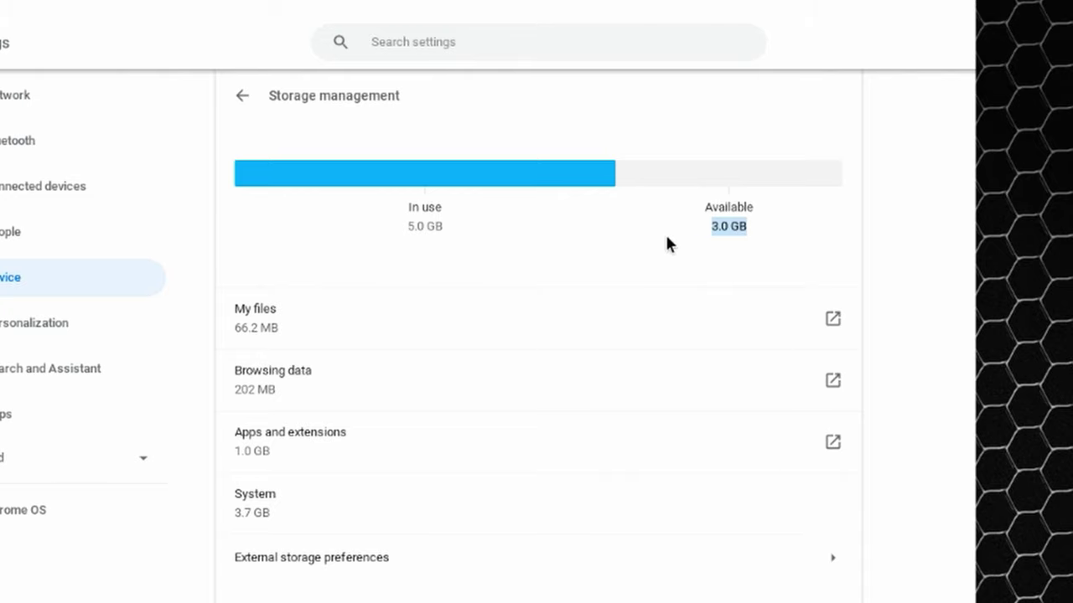
Open the ChromeOS folder on the ChromeOS (E:) drive to examine the drive's space and contents
click(662, 245)
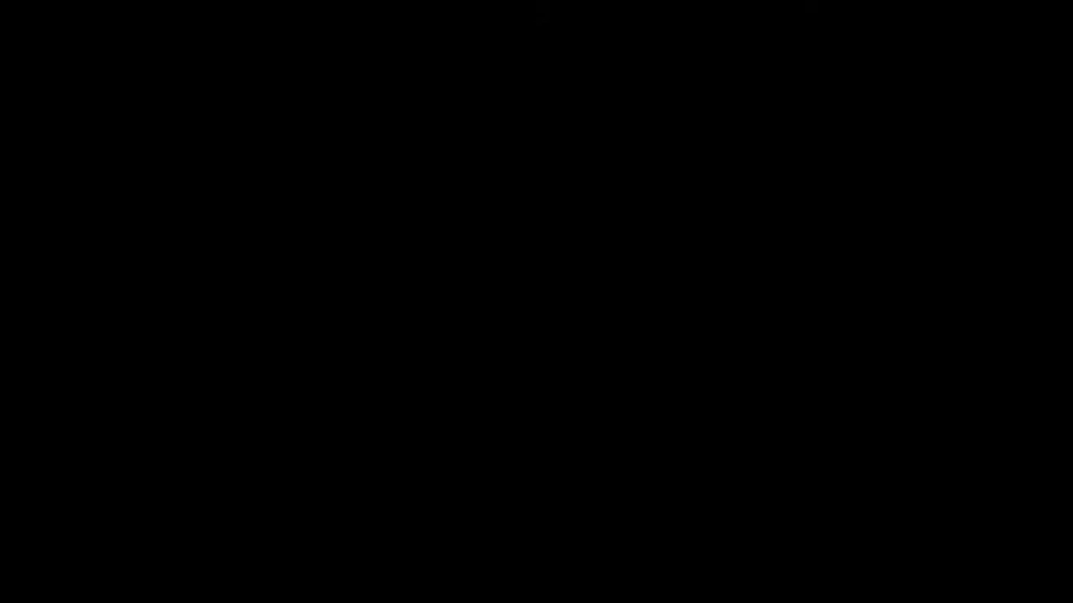
double_click(21, 25)
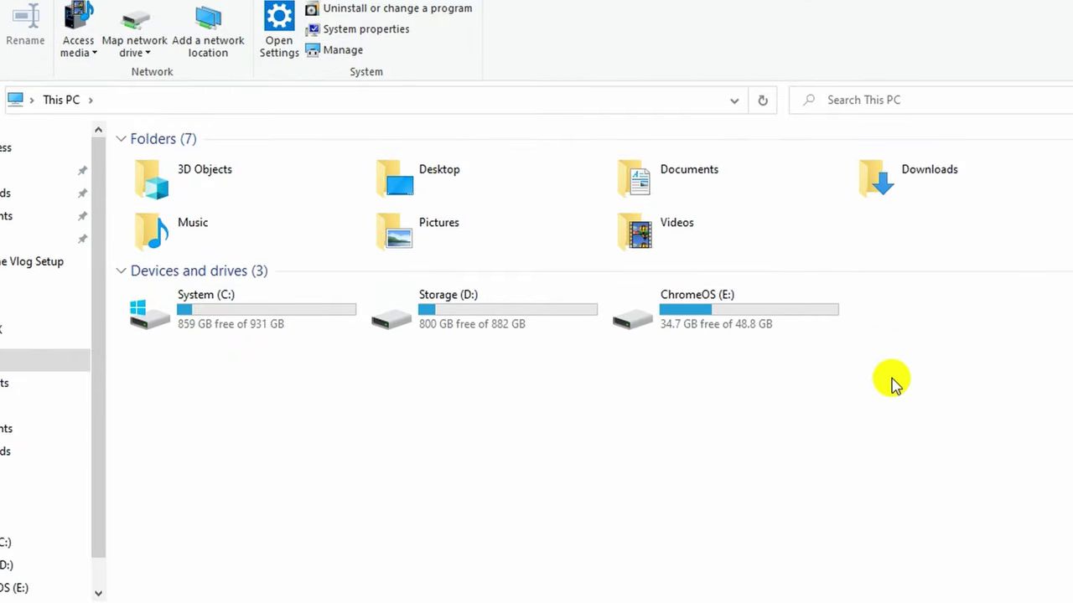
drag(817, 404, 696, 358)
drag(682, 305, 642, 298)
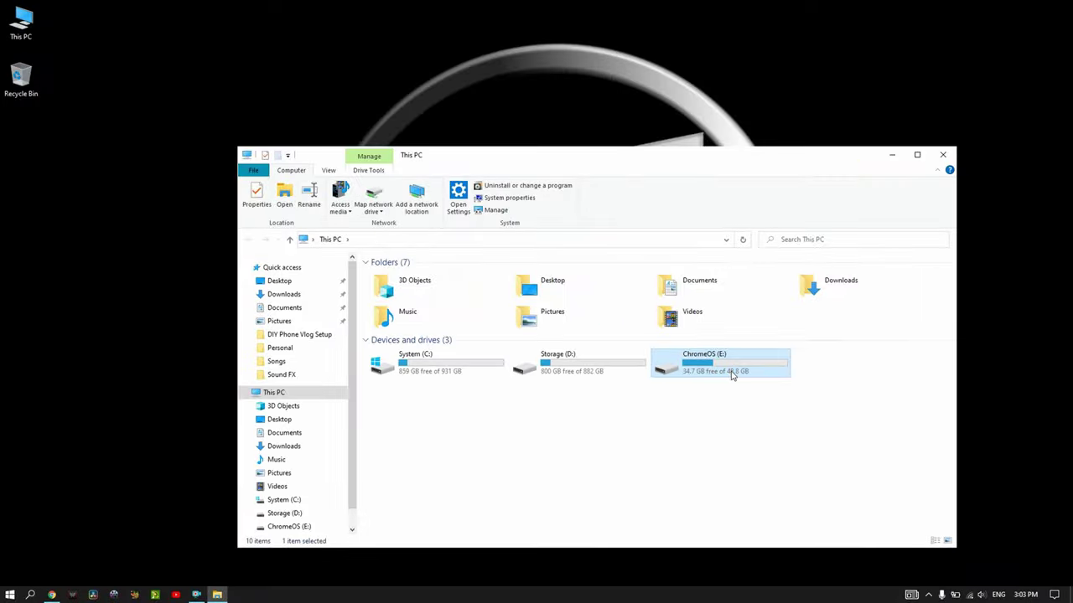
double_click(741, 323)
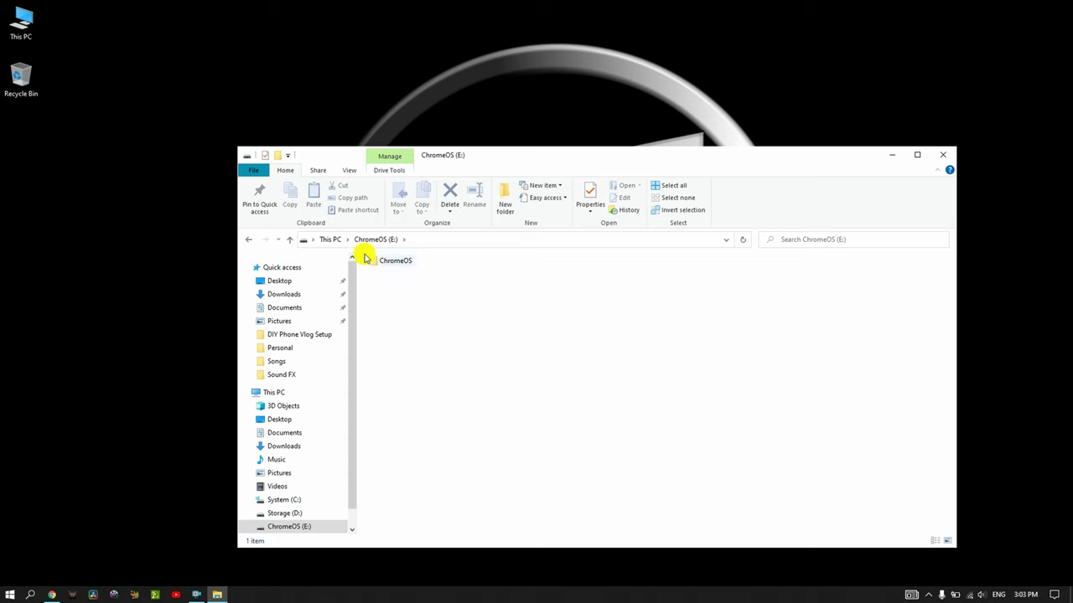
double_click(391, 265)
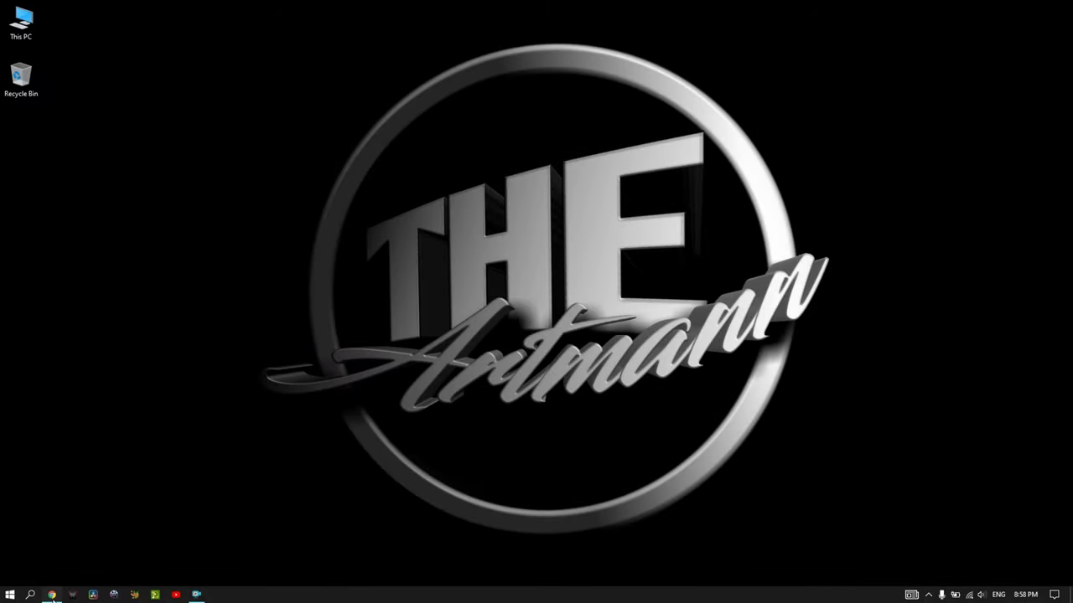
Examine the rammus row in the browser's list of ChromeOS recovery images
click(52, 595)
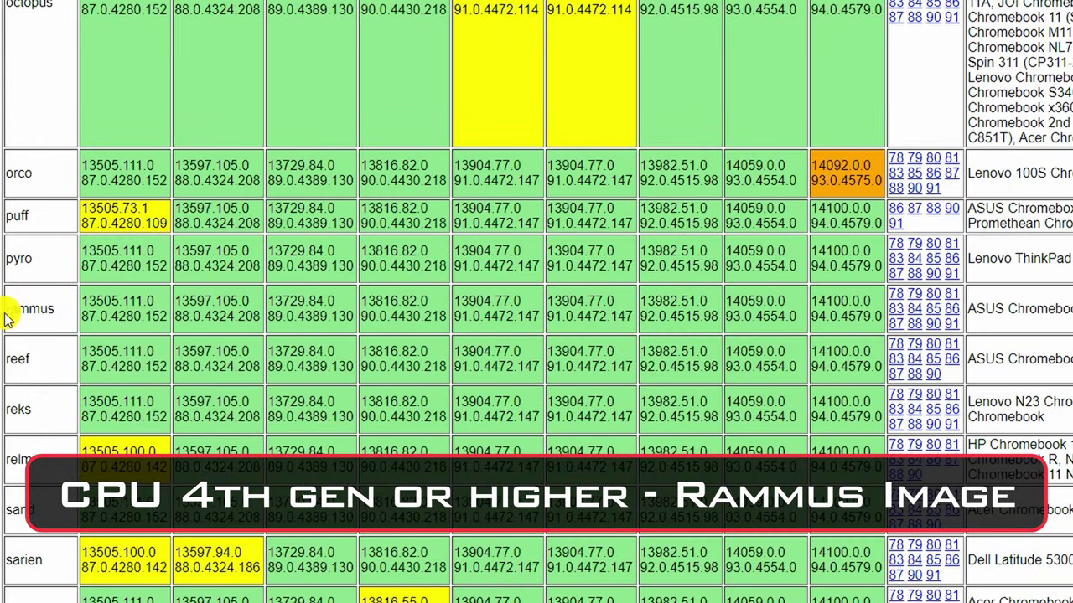
drag(7, 316, 964, 331)
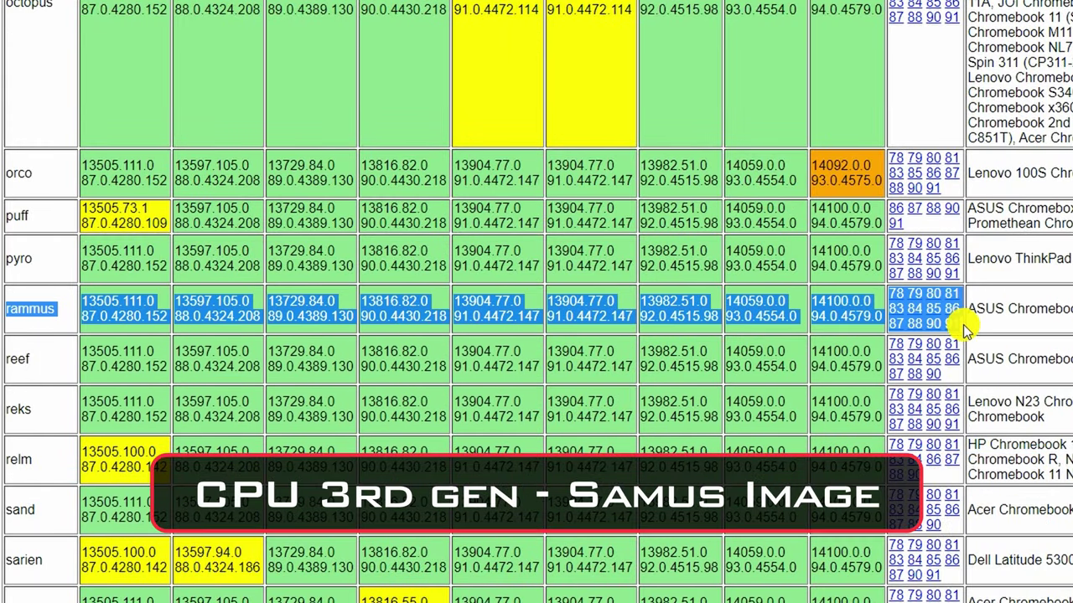
click(959, 331)
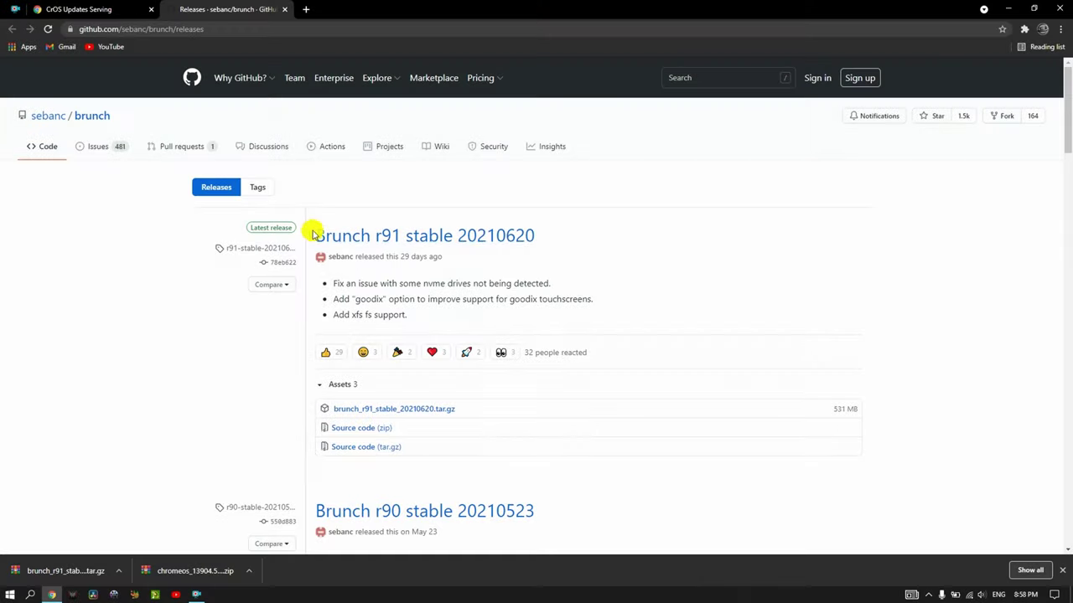
Examine the Brunch r91 stable 20210620 release and its brunch_r91_stable_20210620.tar.gz asset on GitHub
drag(313, 234, 549, 240)
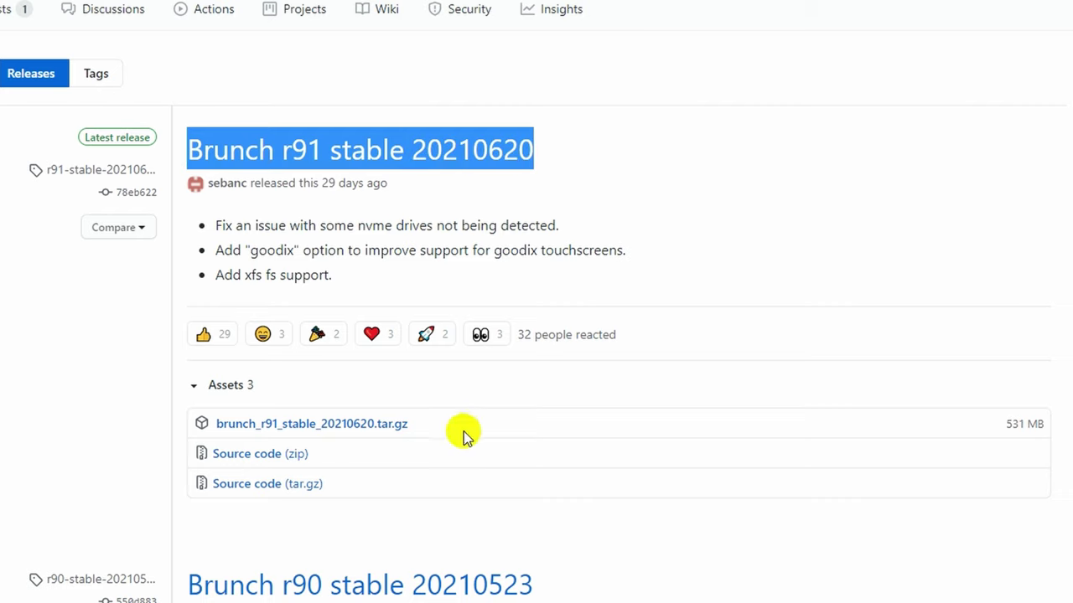
drag(466, 434, 337, 437)
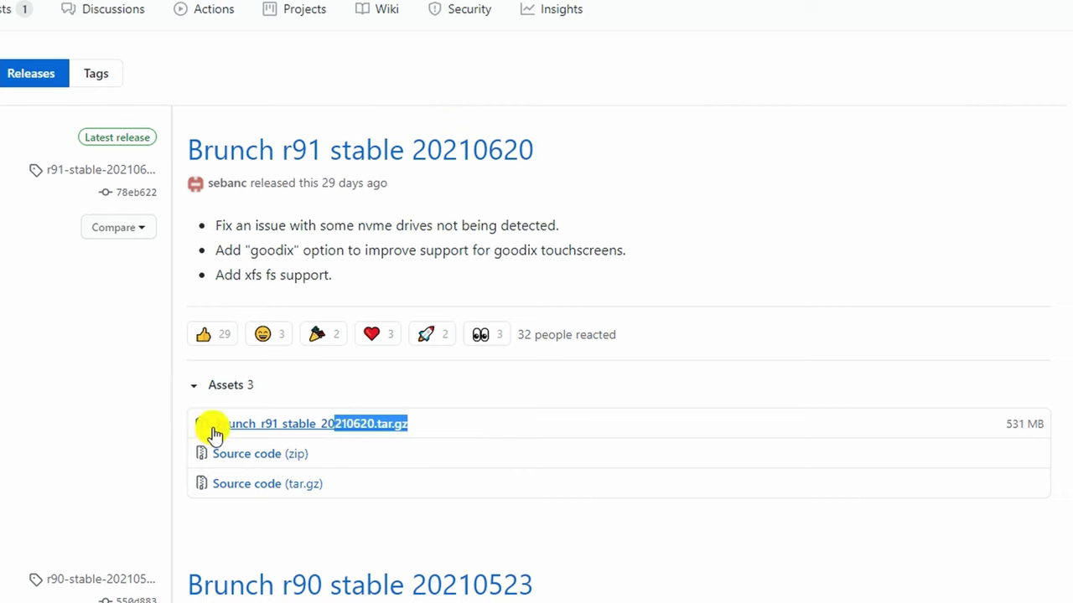
drag(412, 424, 212, 413)
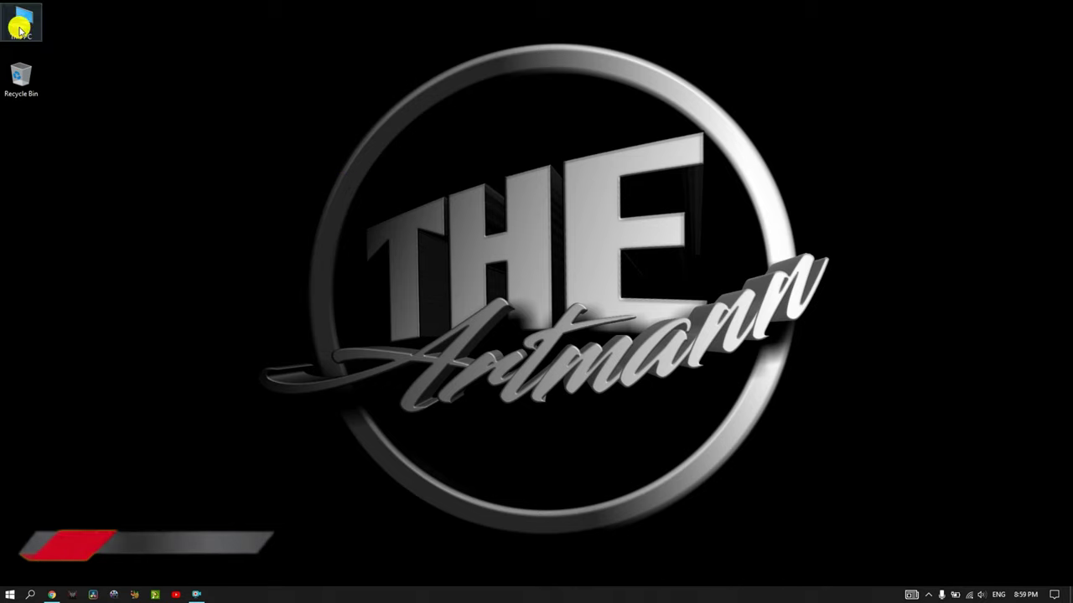
Open the Downloads folder in File Explorer and locate the Brunch archive and the rammus recovery archive
double_click(21, 31)
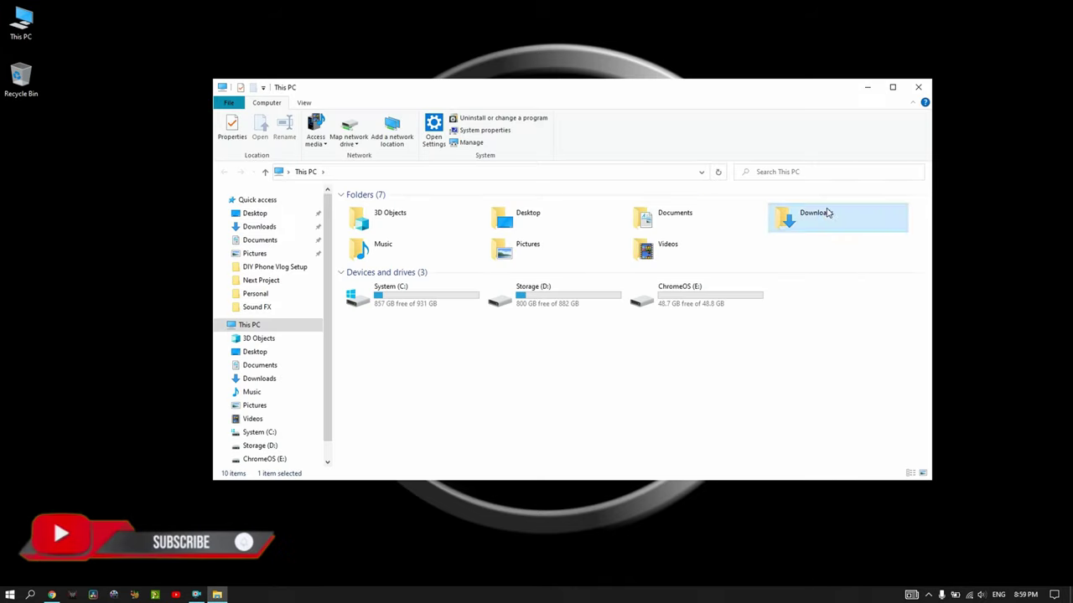
double_click(826, 210)
click(326, 185)
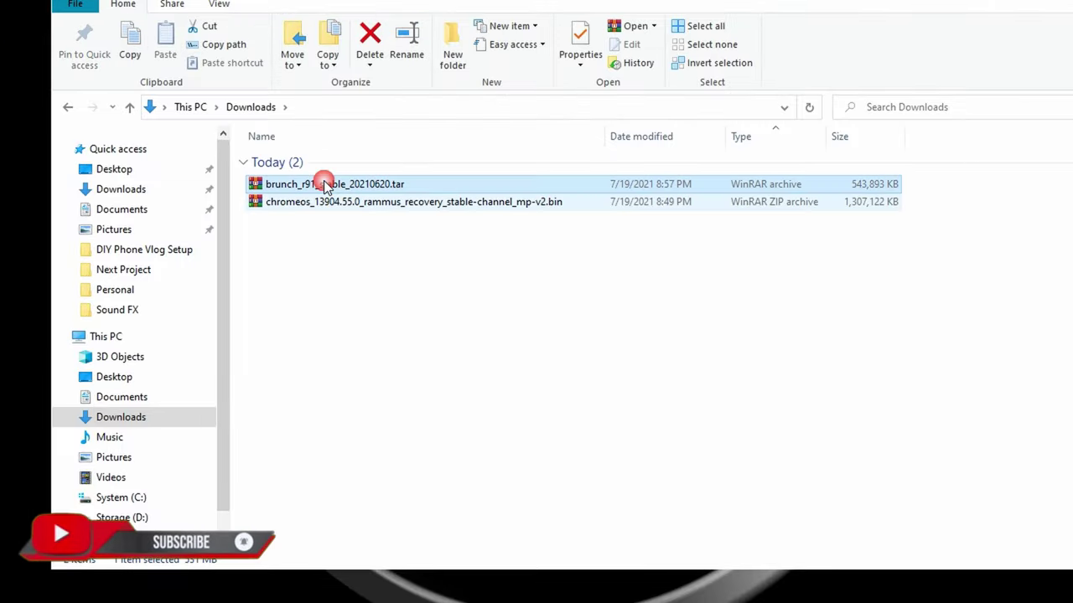
click(335, 204)
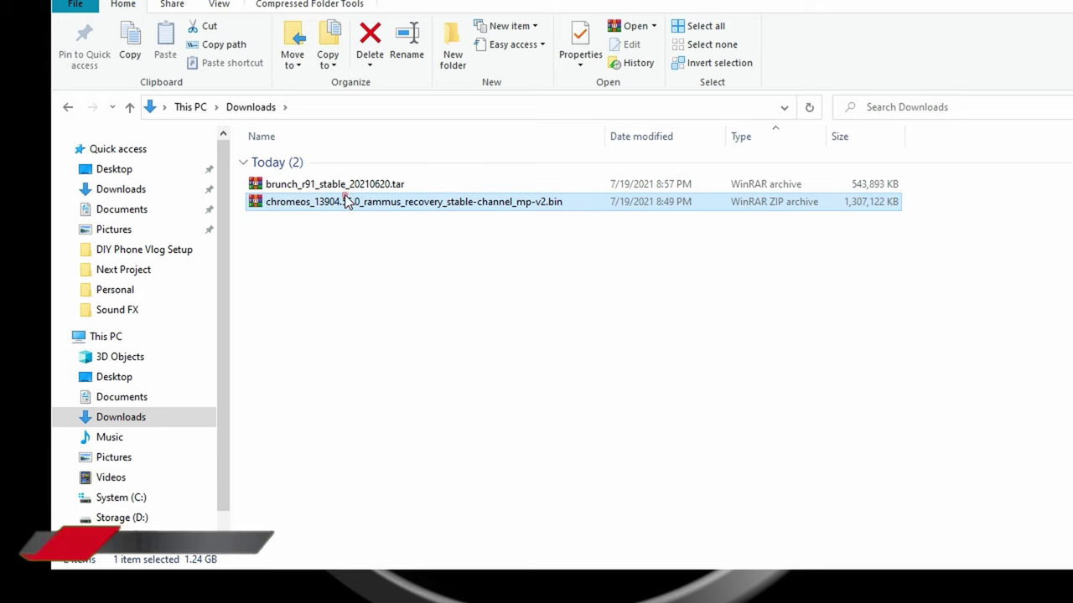
Extract chromeos_13904.55.0_rammus_recovery_stable-channel_mp-v2.bin from its ZIP archive into Downloads, and close the archive and folder windows
double_click(347, 201)
click(246, 102)
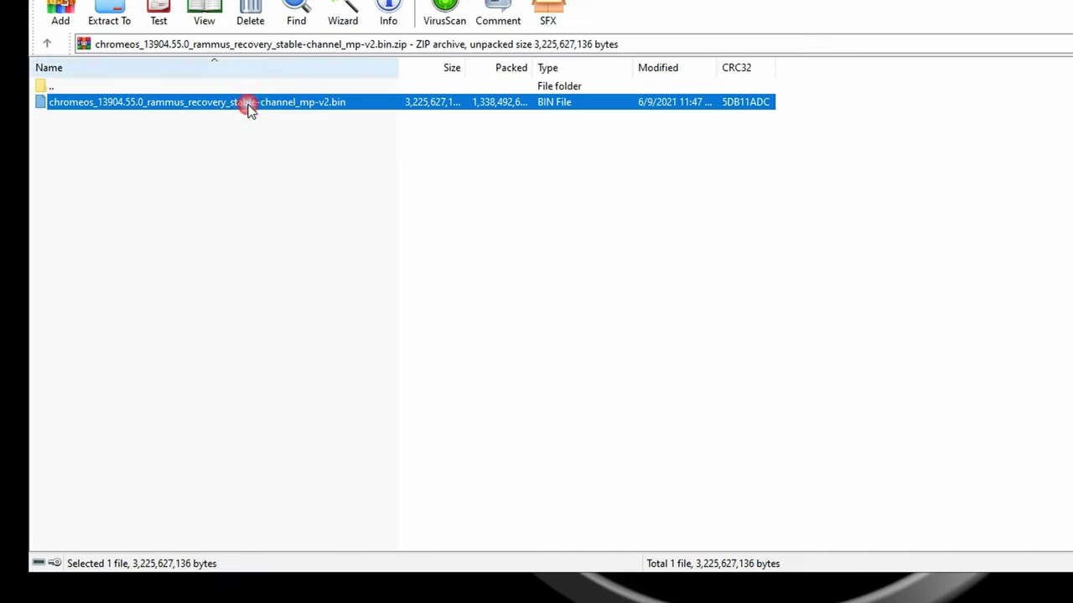
click(109, 16)
click(695, 246)
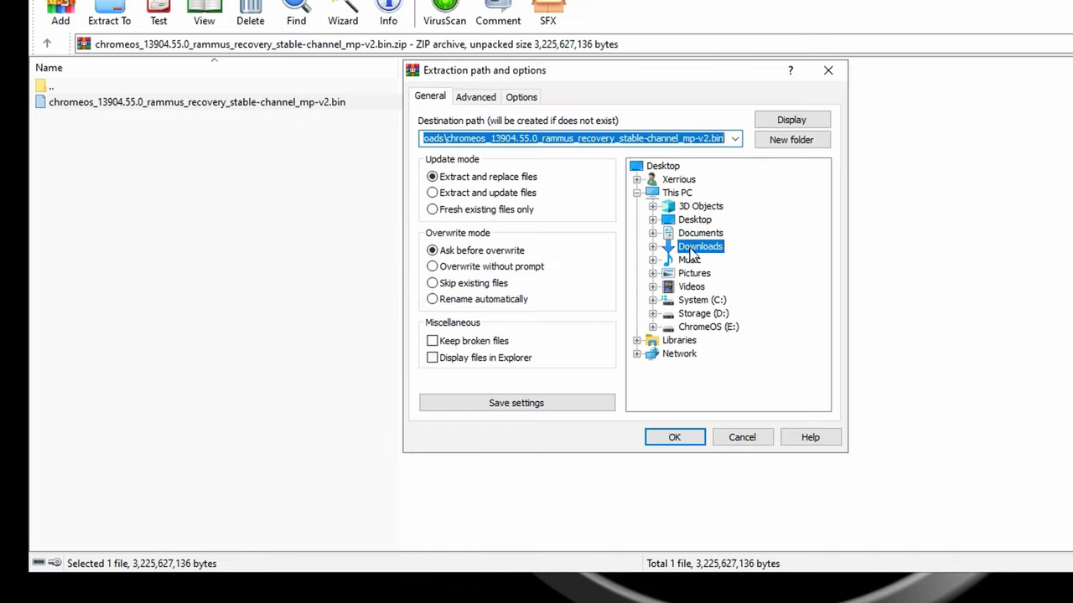
click(670, 431)
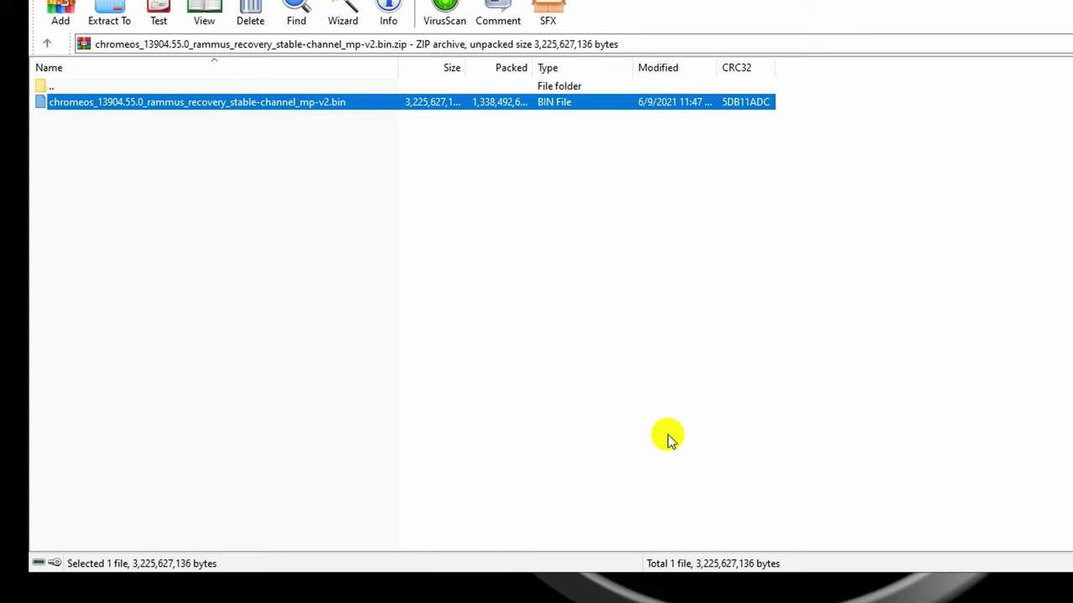
key(Escape)
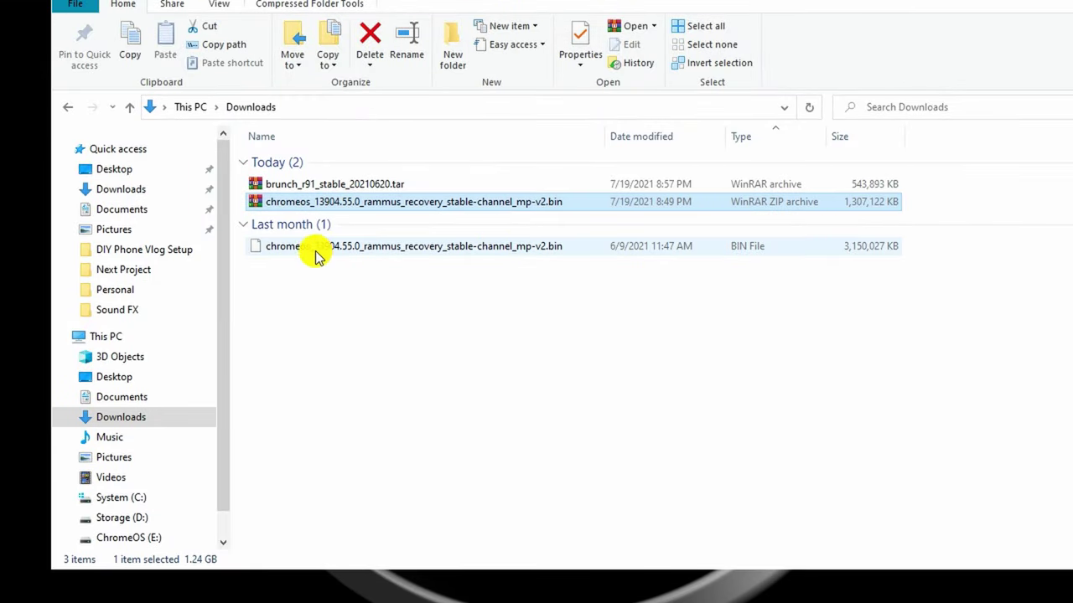
click(438, 347)
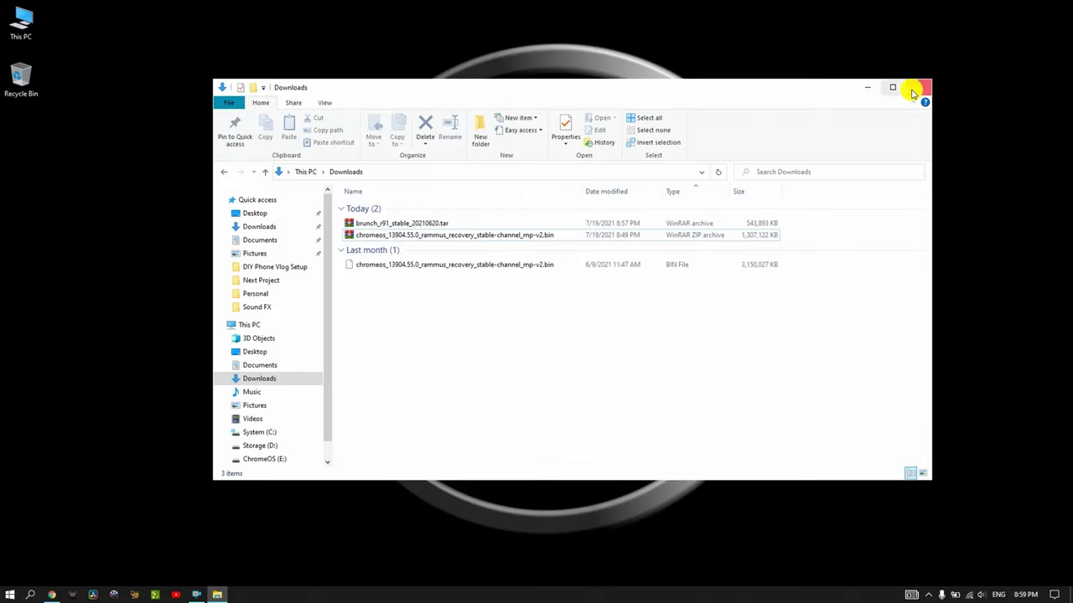
click(922, 89)
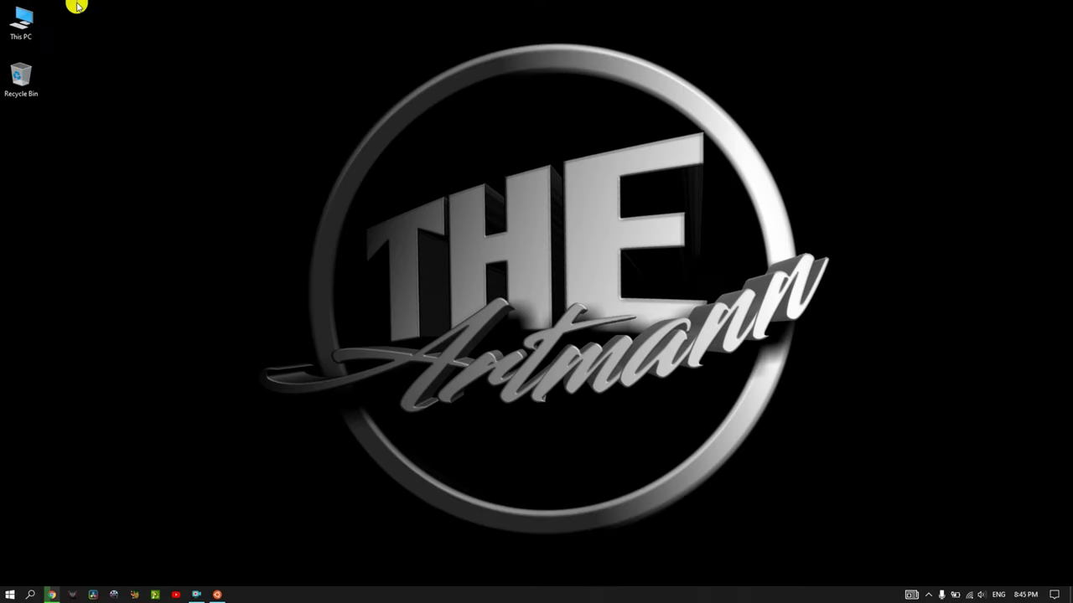
Select the ChromeOS (E:) drive in This PC and launch Grub2Win through a system search for "grub"
double_click(27, 15)
click(634, 318)
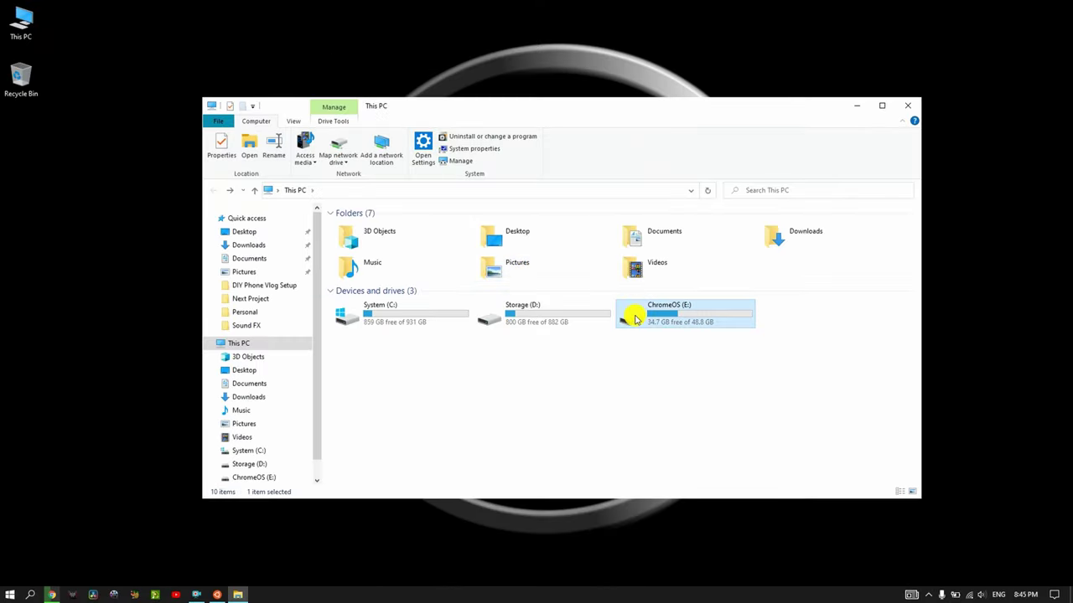
click(8, 594)
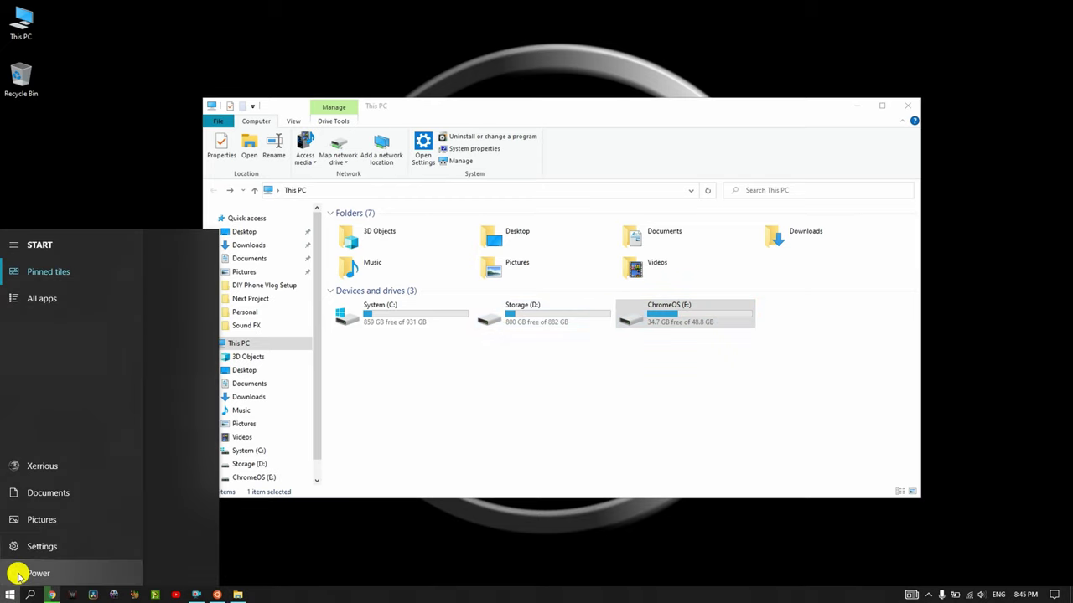
click(30, 594)
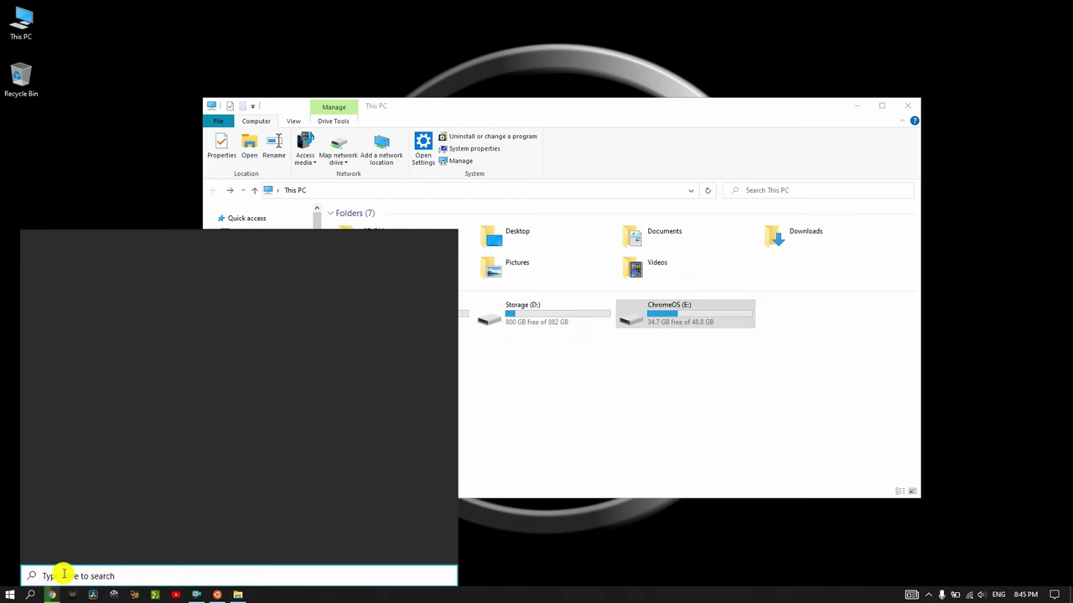
text(grub)
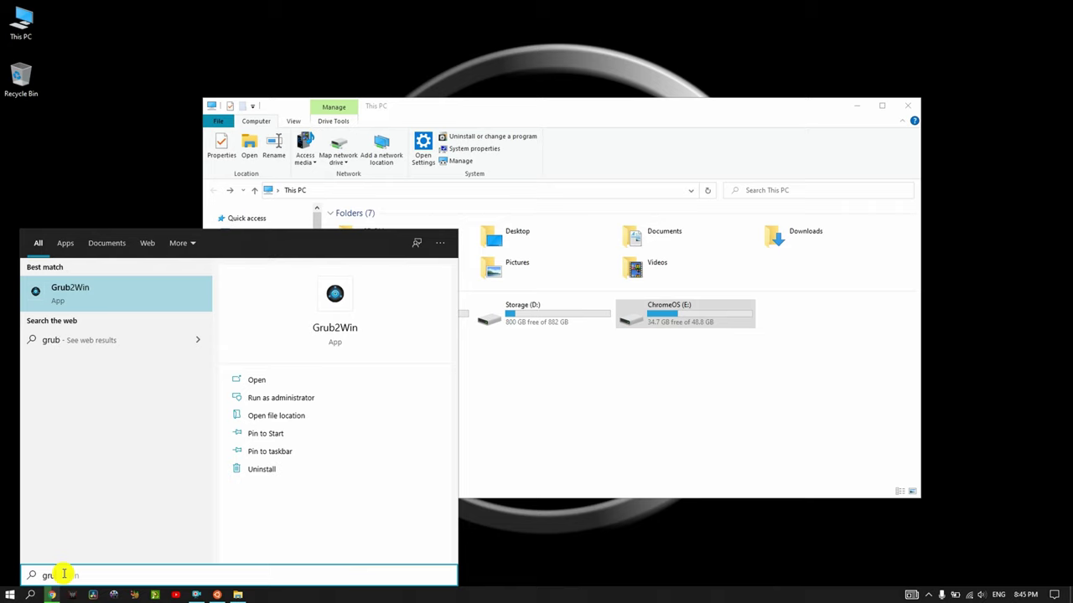
click(99, 293)
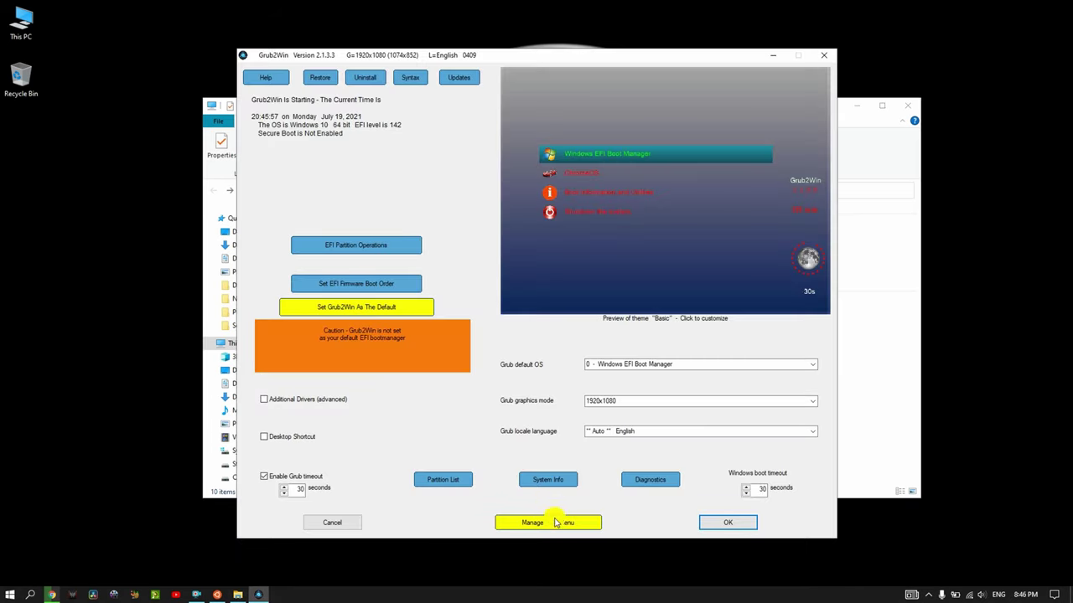
Delete the ChromeOS entry from the Grub2Win boot menu, save the configuration and close Grub2Win
click(555, 522)
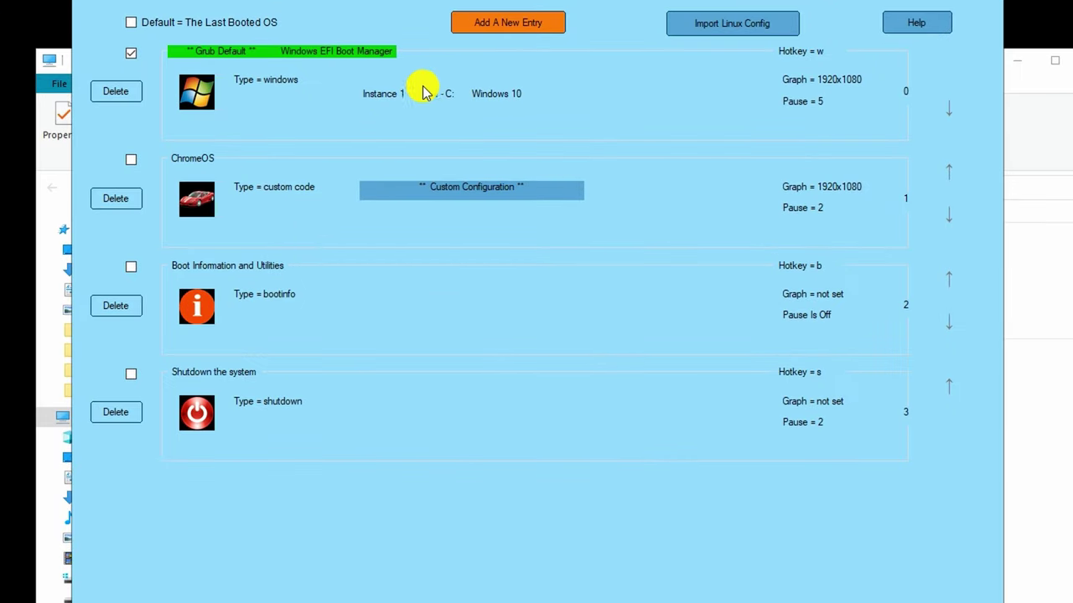
click(128, 161)
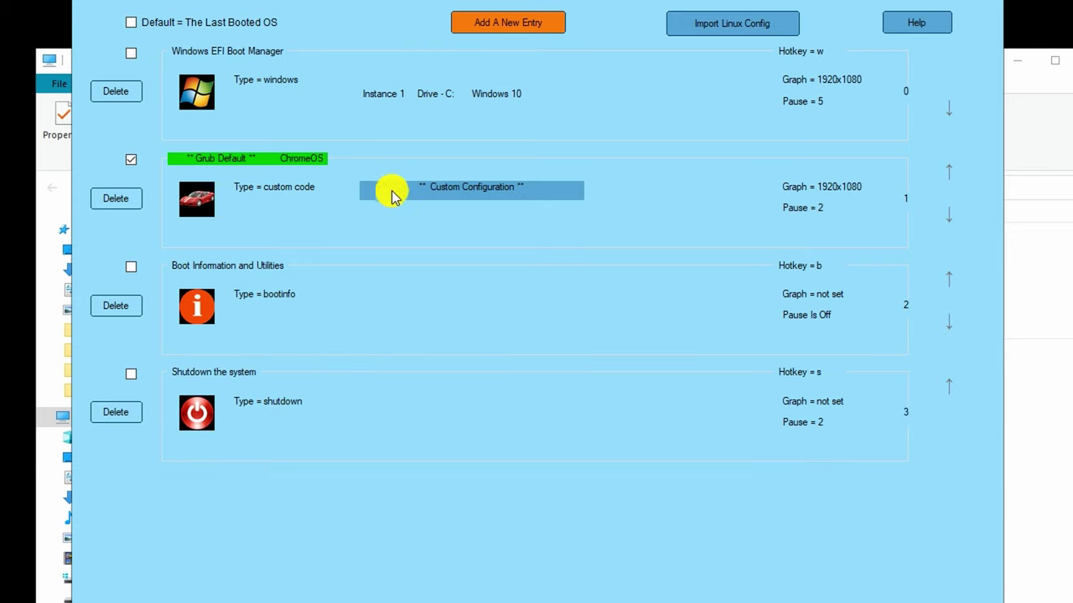
click(113, 198)
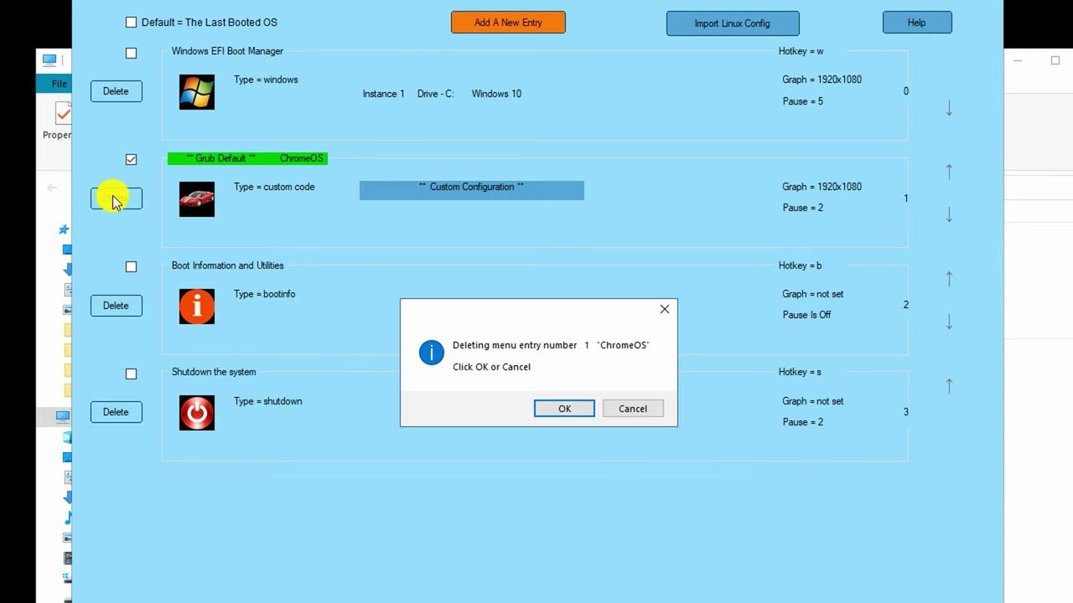
click(560, 411)
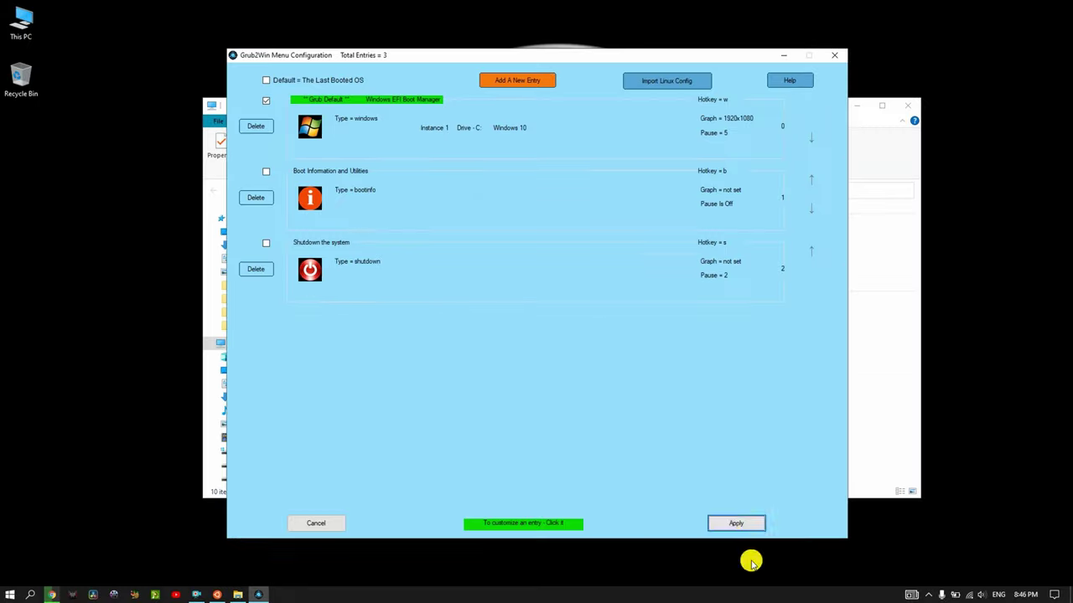
click(728, 524)
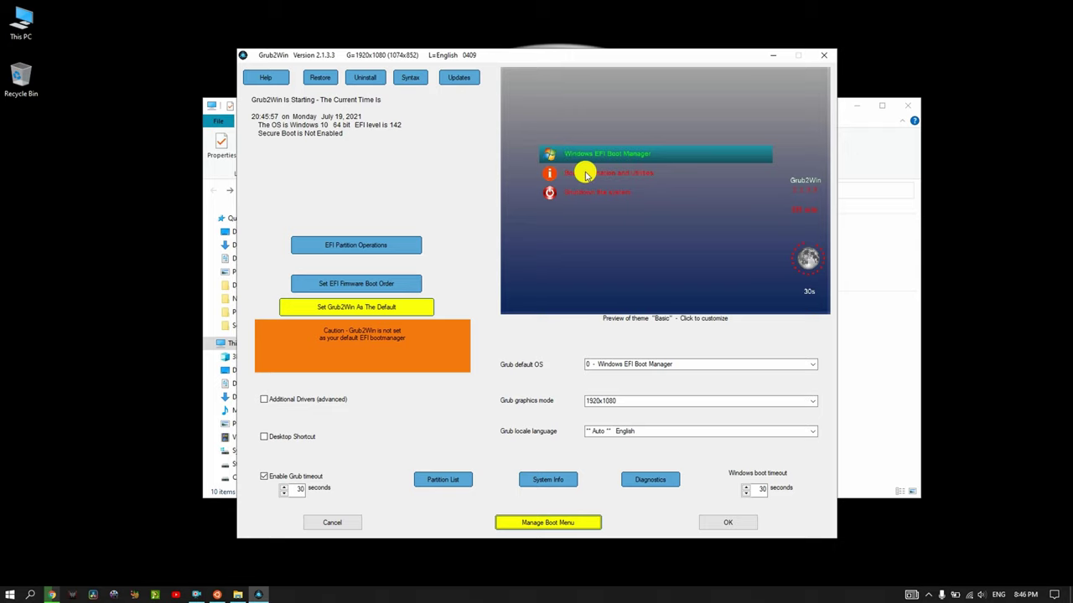
click(740, 523)
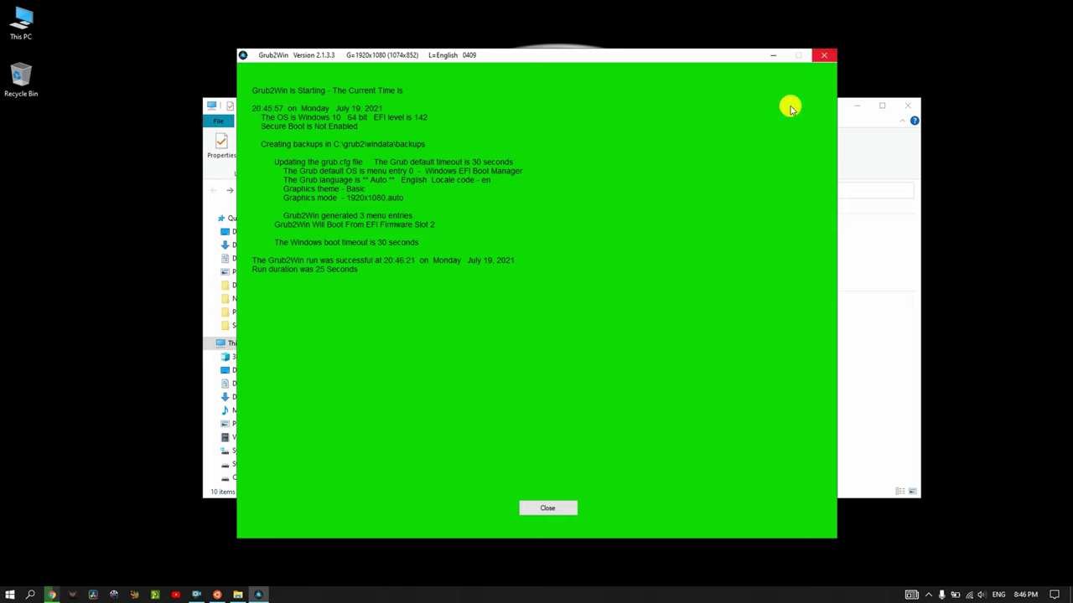
click(539, 508)
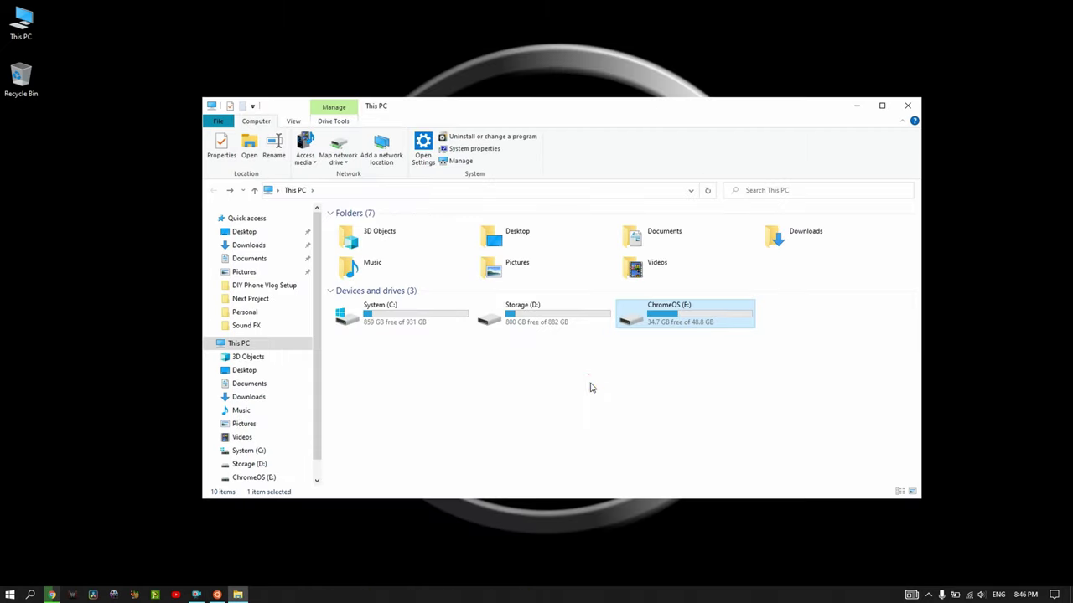
Permanently delete the rammus_image disc image from the ChromeOS folder on the ChromeOS (E:) drive and minimize the folder window
double_click(649, 323)
click(363, 216)
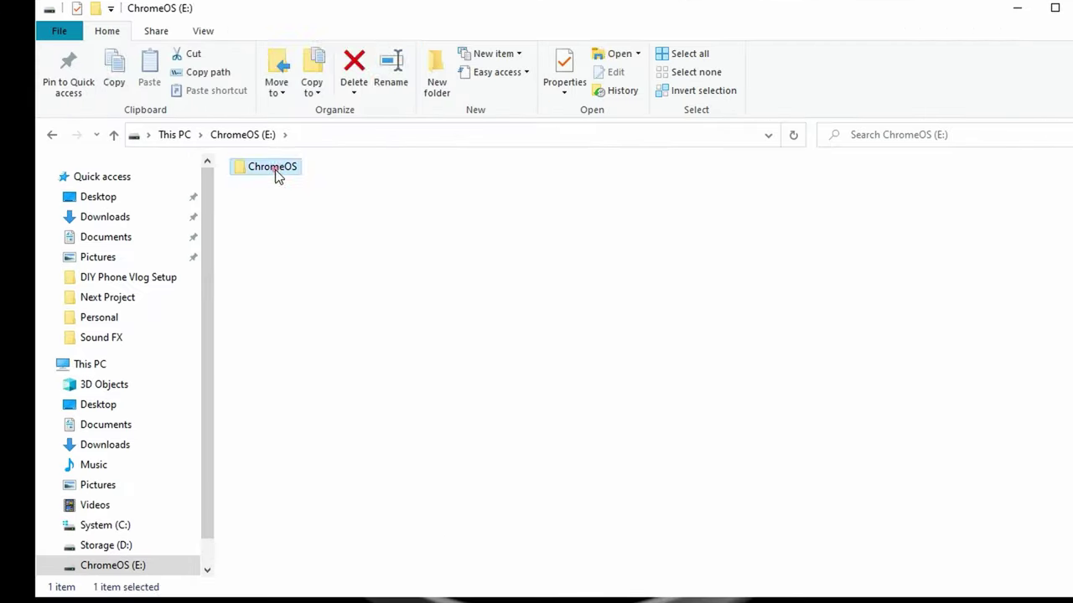
double_click(275, 169)
click(282, 187)
right_click(281, 186)
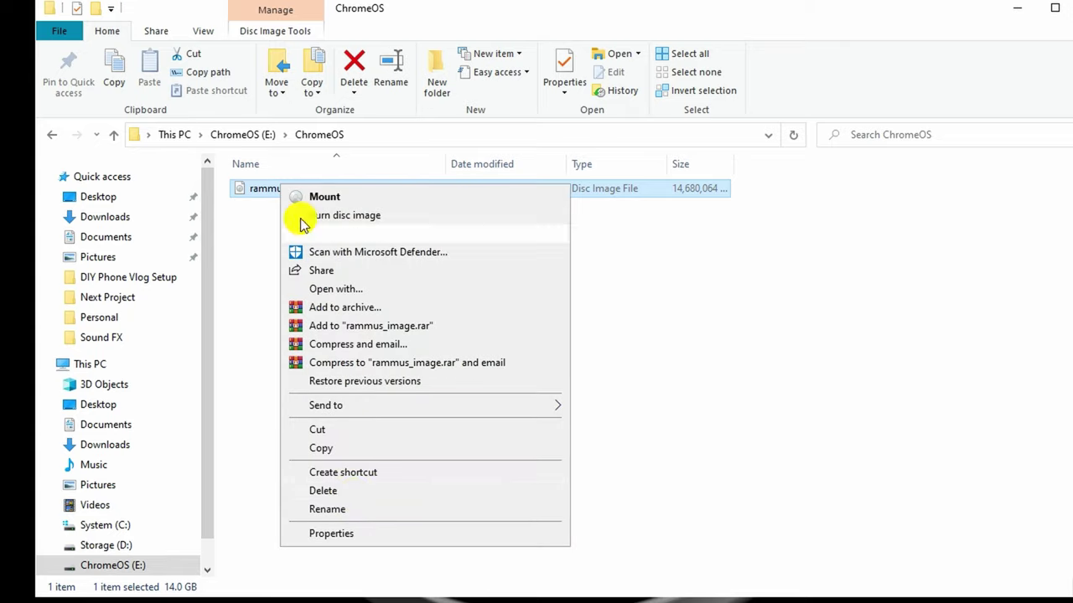
click(360, 491)
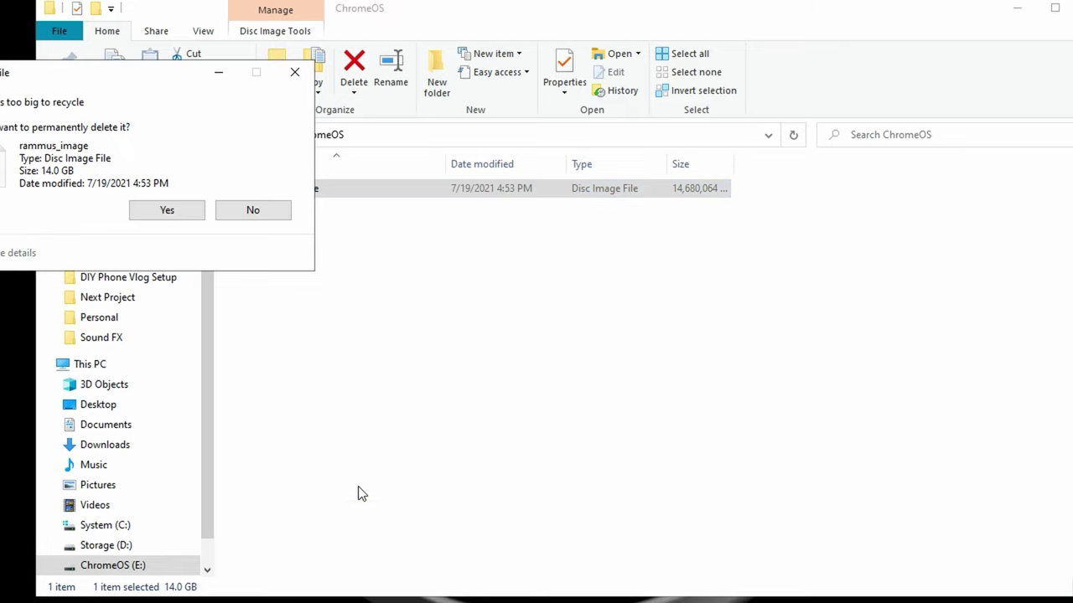
click(166, 211)
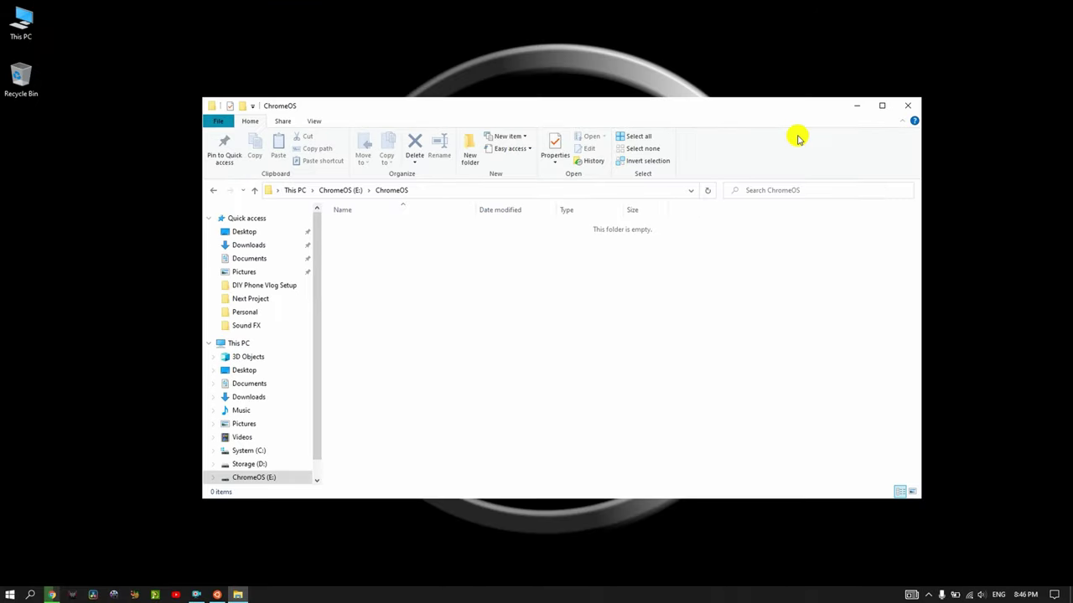
click(855, 106)
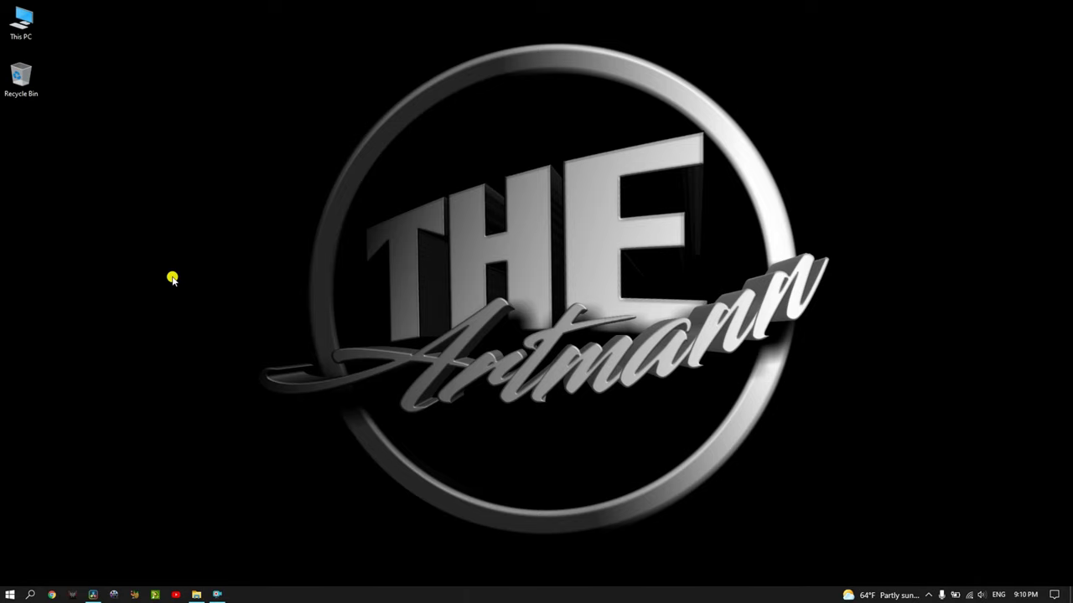
Launch the Ubuntu terminal through a system search for "ubu"
click(31, 594)
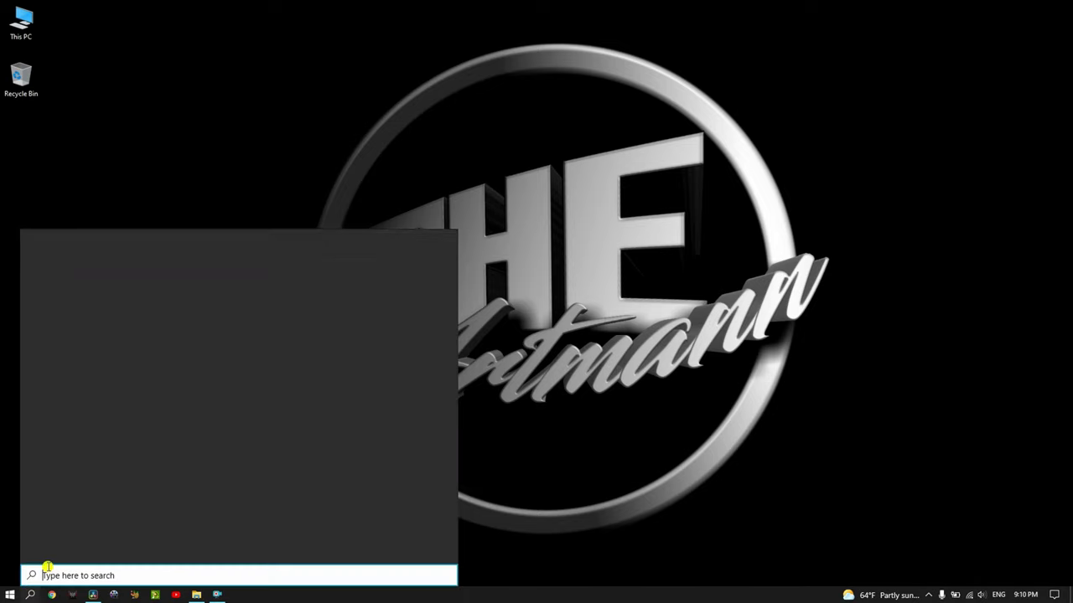
text(ubu)
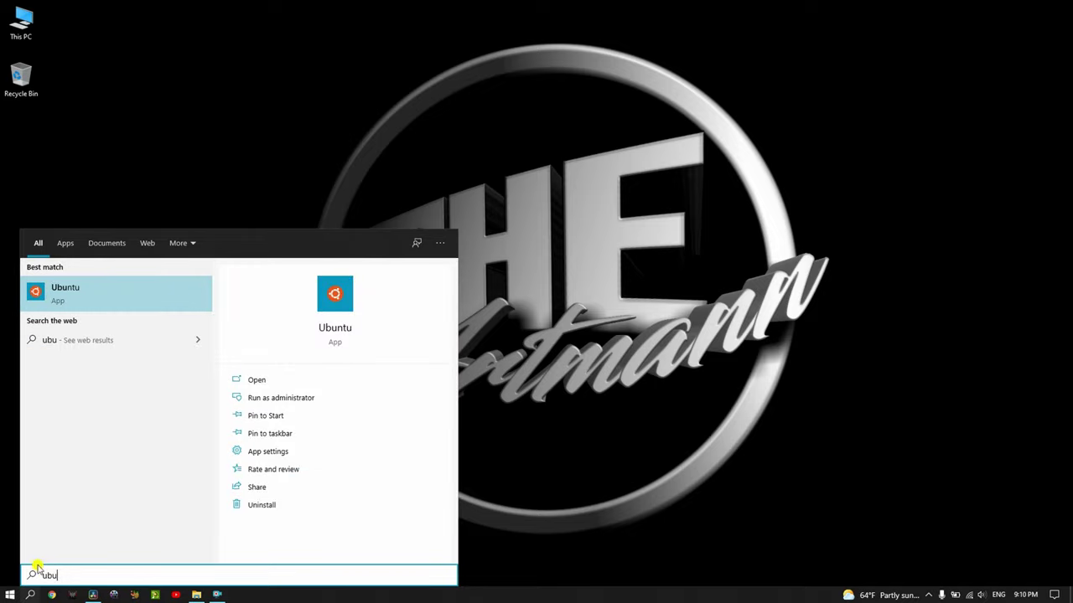
click(68, 301)
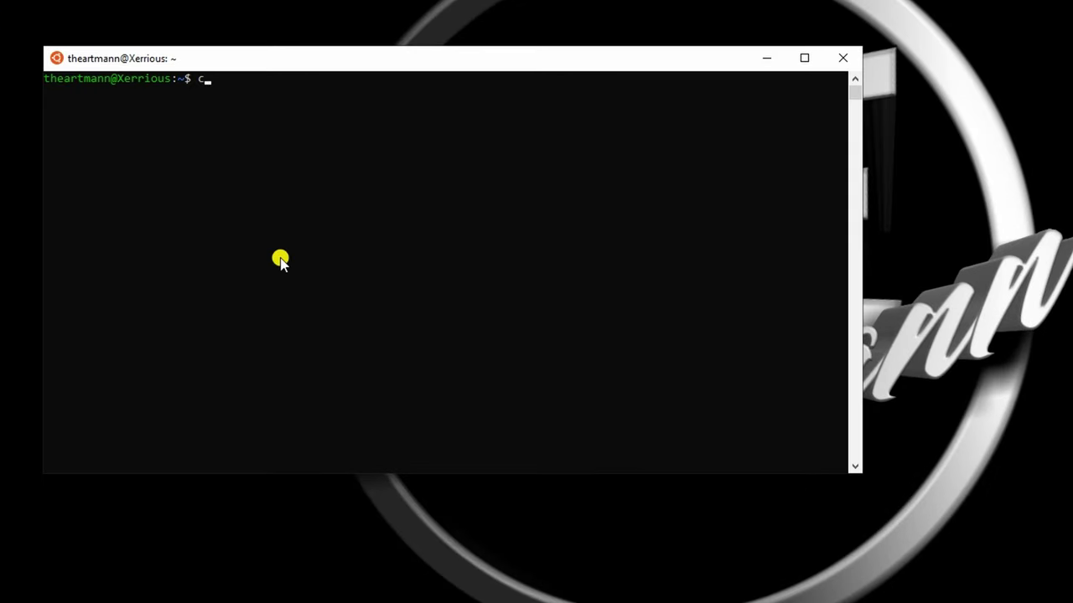
Change the working directory to the Windows user's downloads folder under /mnt/c/users and list its files with ls
text(cd /mnt/c/users/paart/)
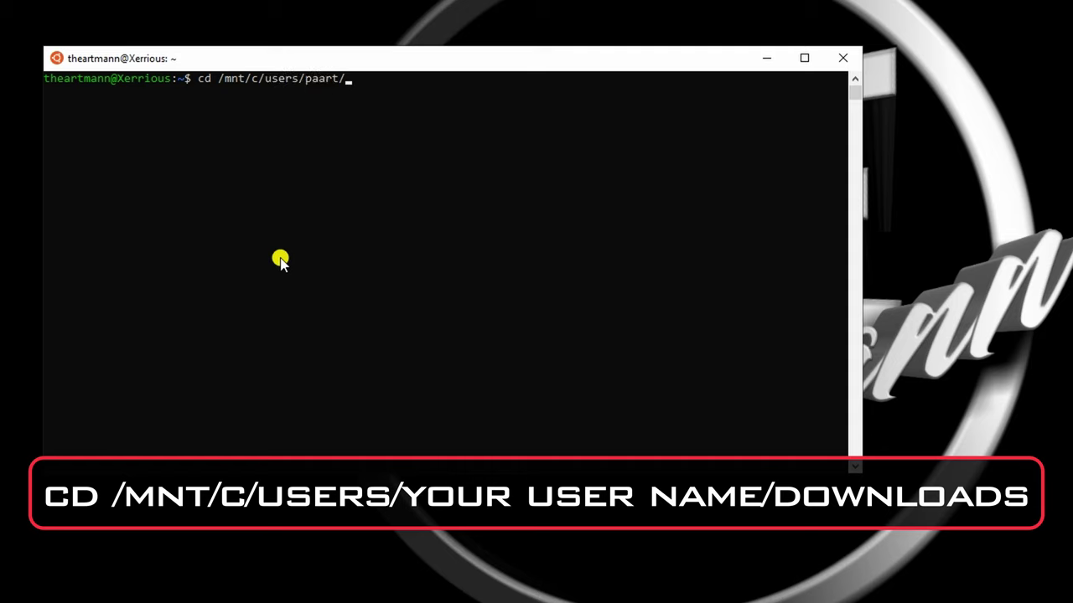
text(loads)
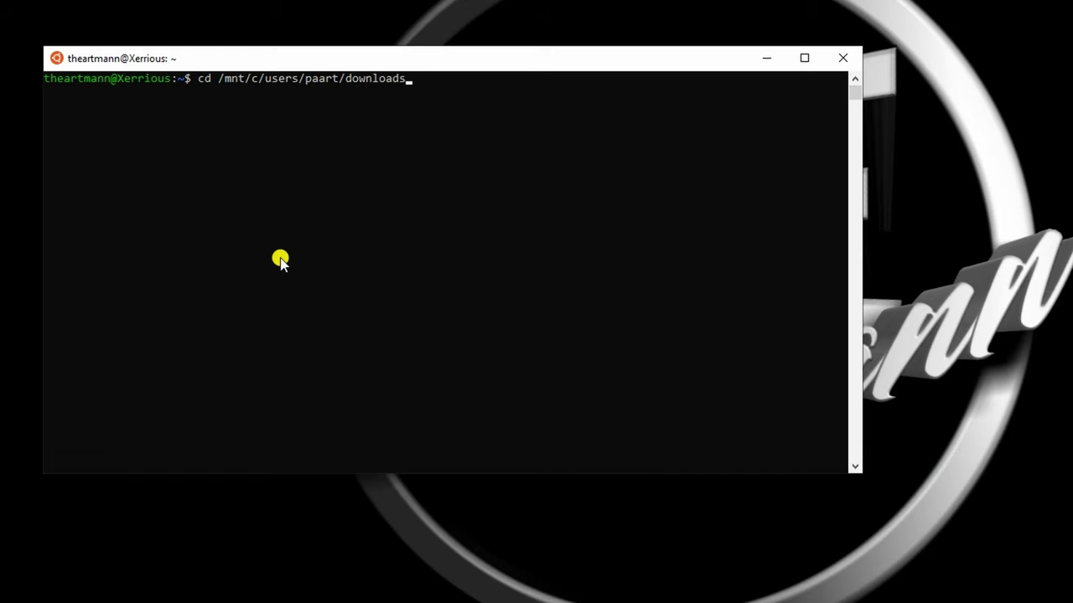
key(Return)
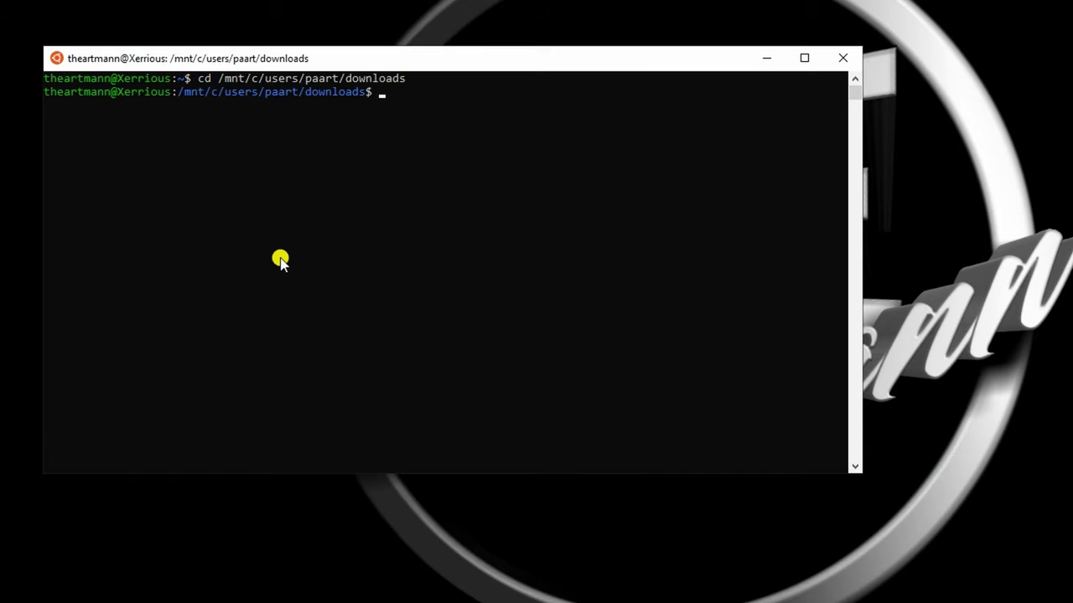
text(l)
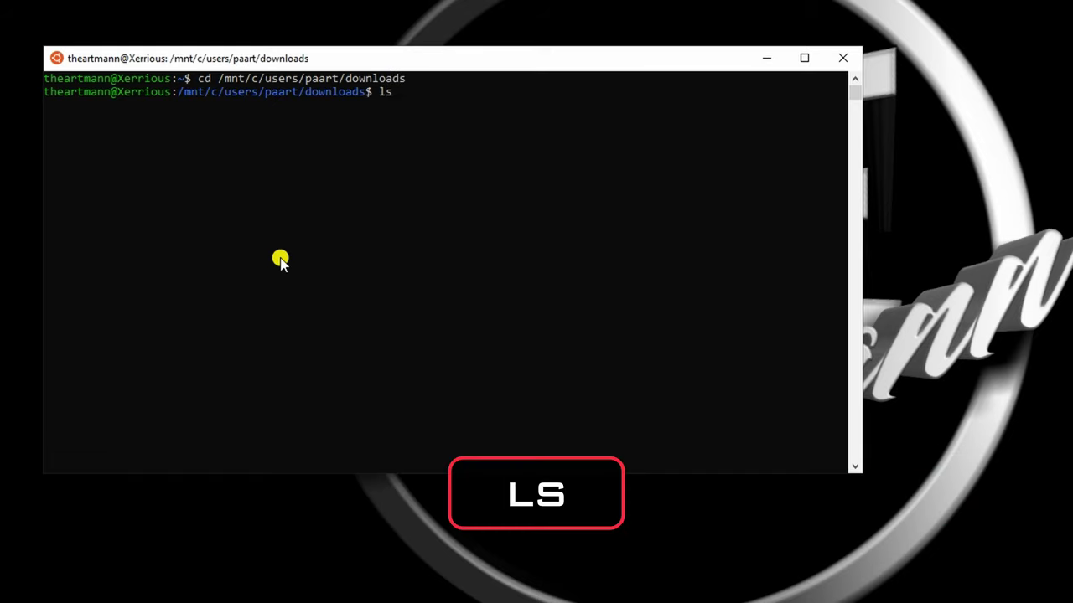
text(s)
key(Return)
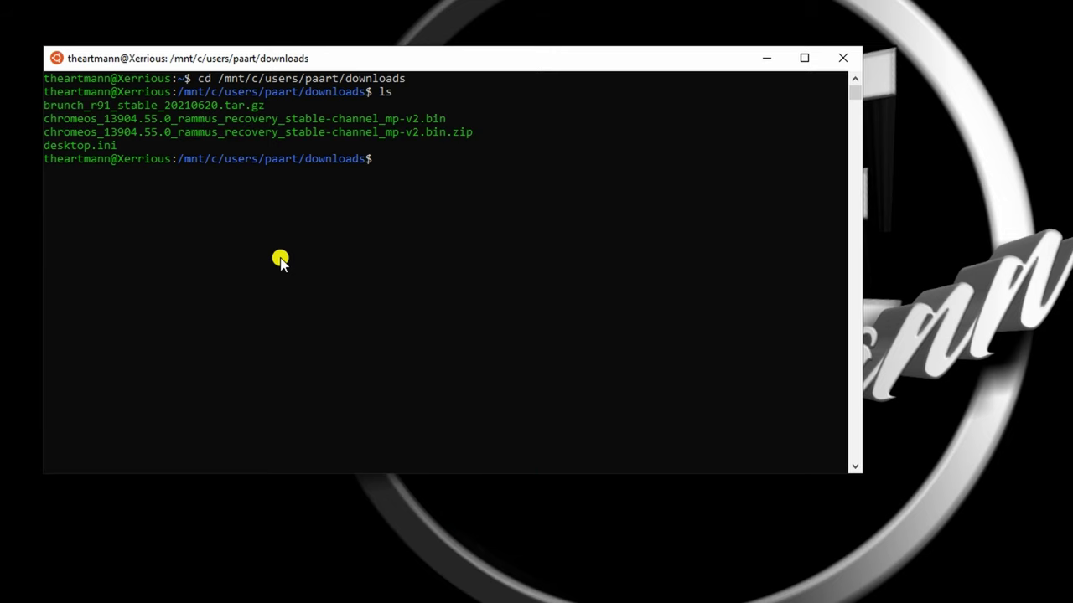
Extract brunch_r91_stable_20210620.tar.gz with sudo tar zxvf, entering the account password for sudo
text(sudo)
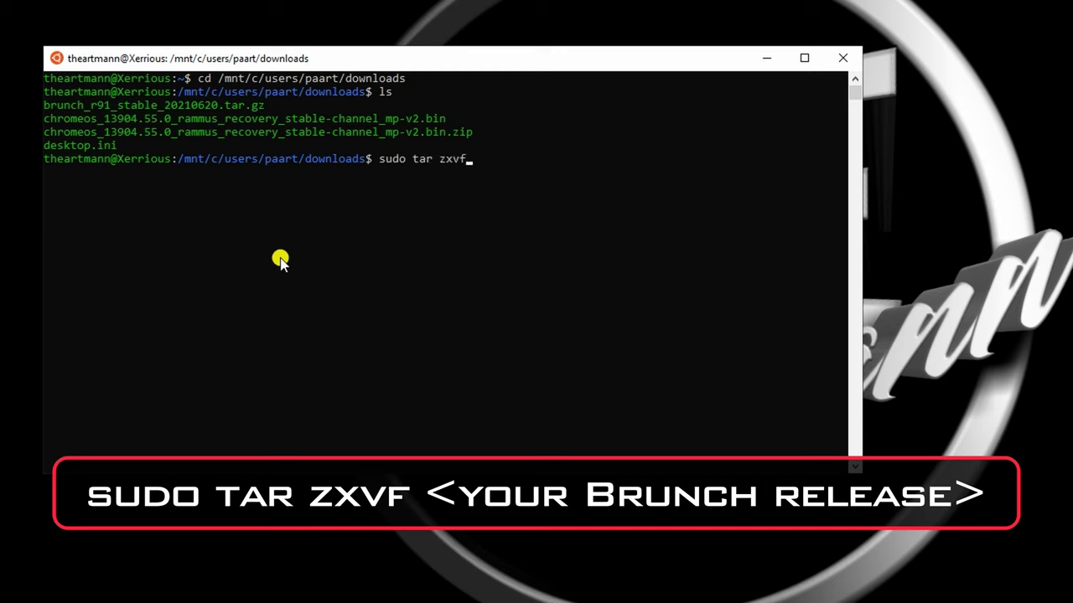
text( tar zxvf)
drag(44, 105, 263, 106)
key(super+c)
right_click(262, 106)
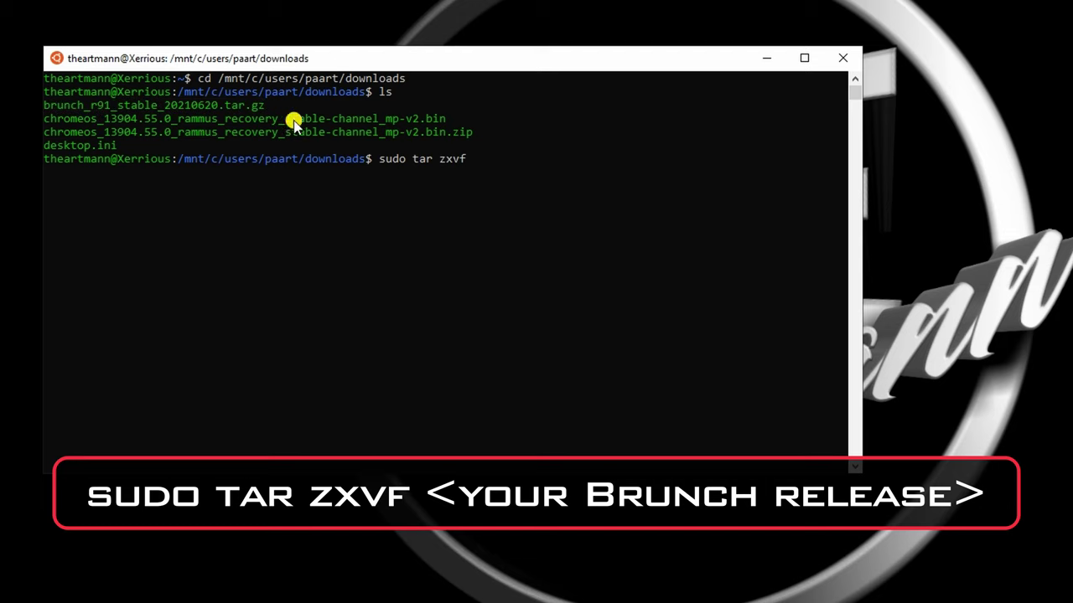
right_click(485, 171)
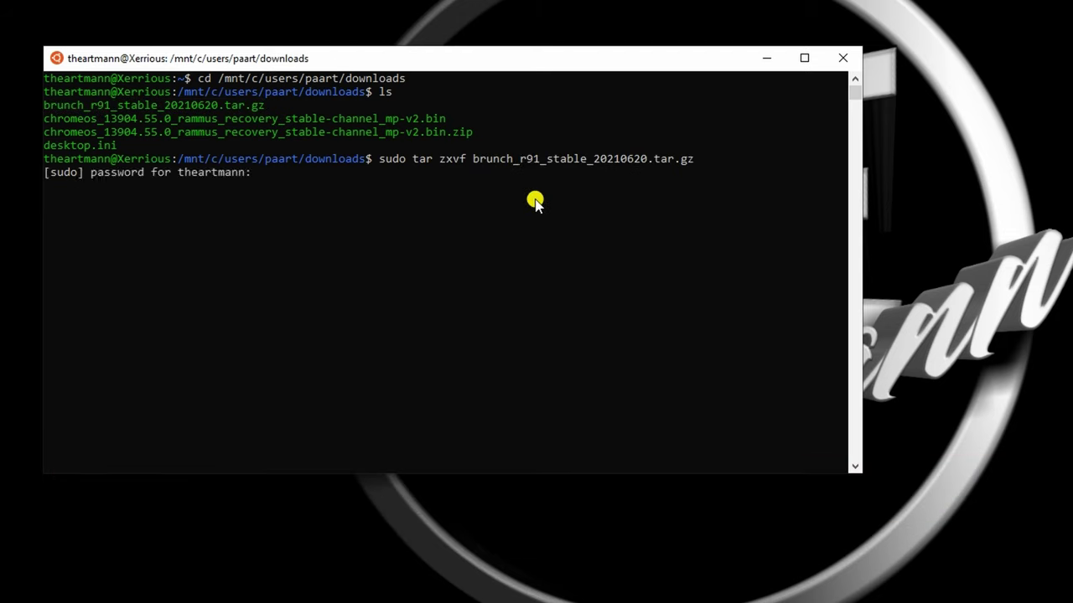
key(Return)
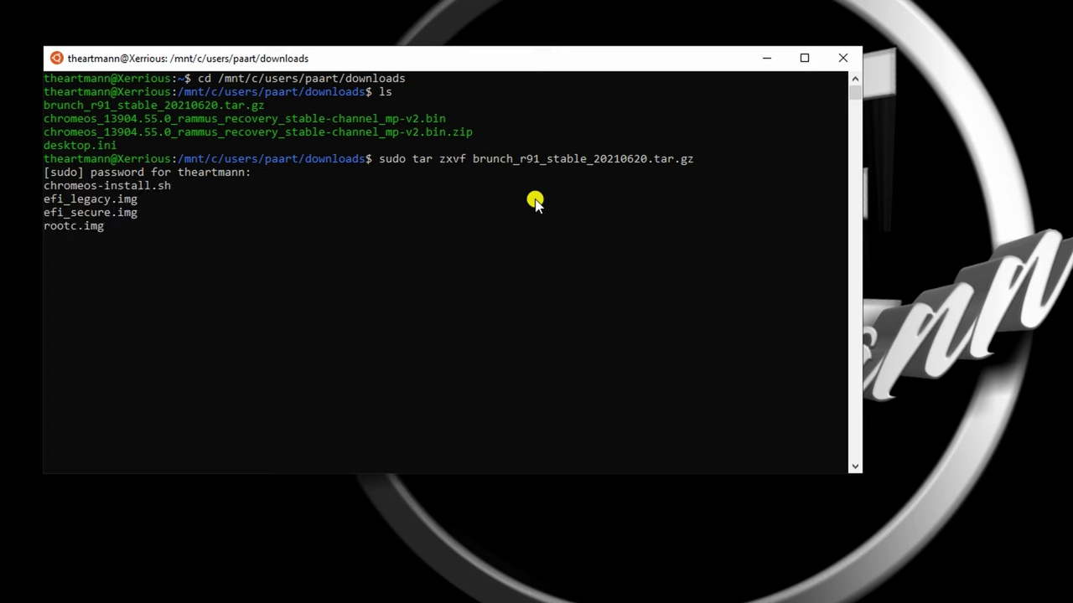
Compose the command sudo bash chromeos-install.sh -src chromeos_13904.55.0_rammus_recovery_stable-channel_mp-v2.bin -dst chromeos.img -s 48
text(sud)
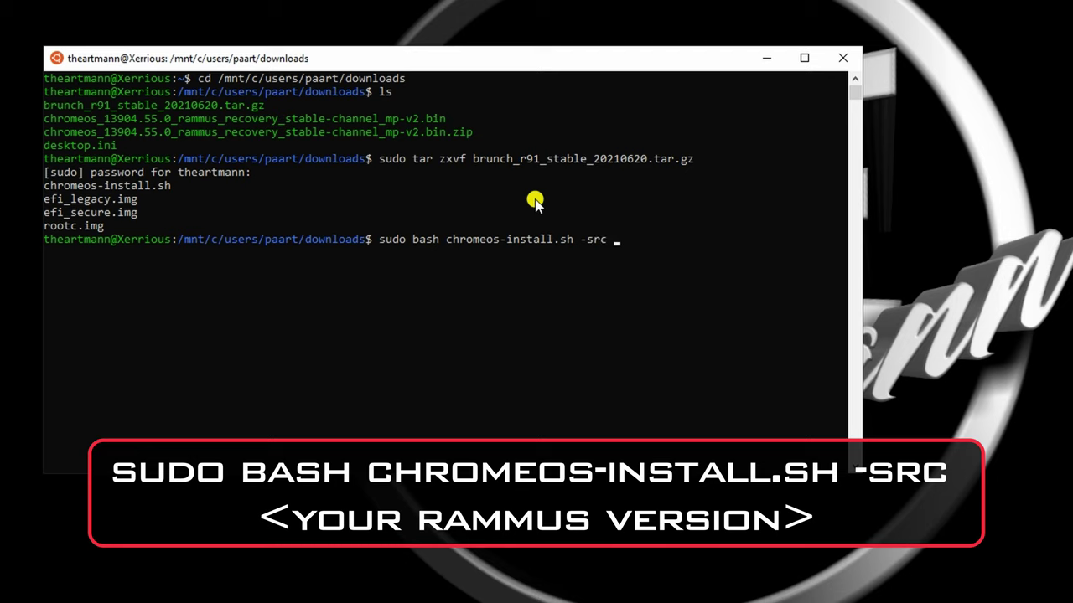
drag(46, 118, 437, 122)
key(super+c)
right_click(435, 121)
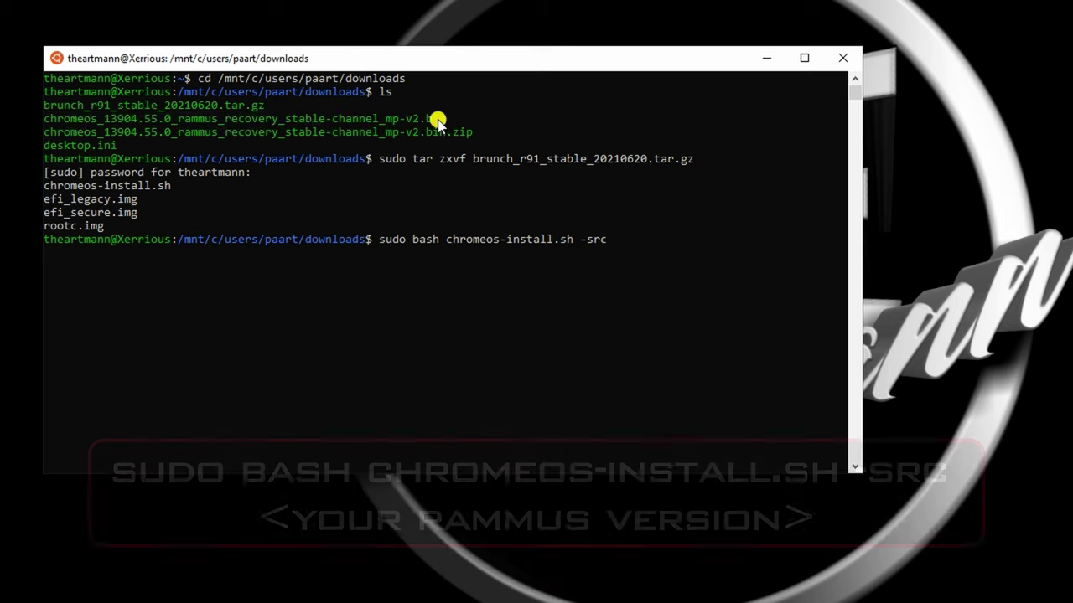
right_click(617, 249)
click(561, 301)
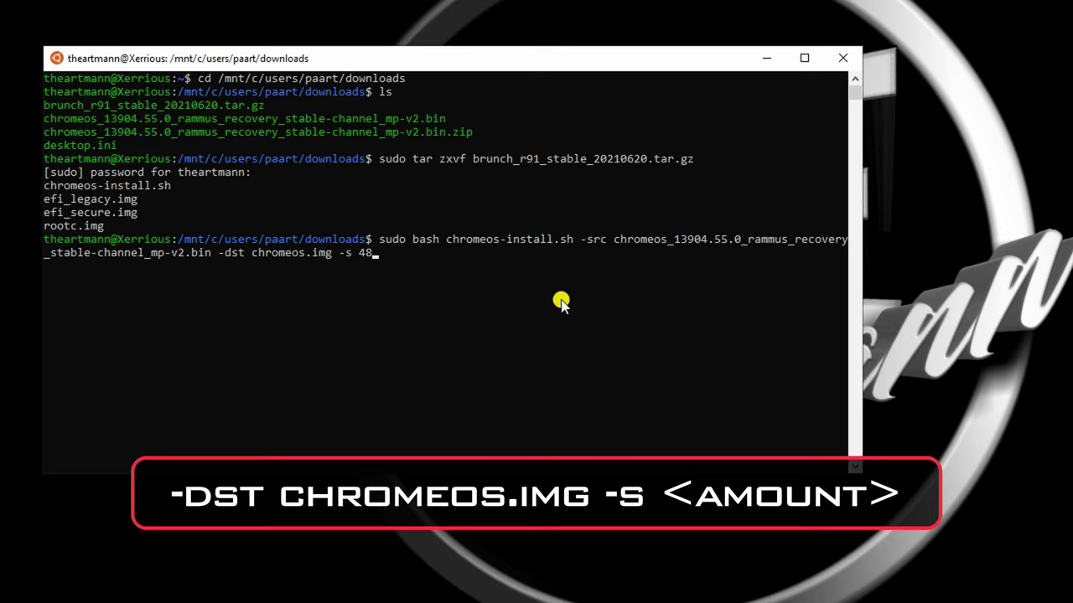
Check the ChromeOS (E:) drive's free space in This PC, then run the chromeos-install.sh command with the image size set to 48
key(super+e)
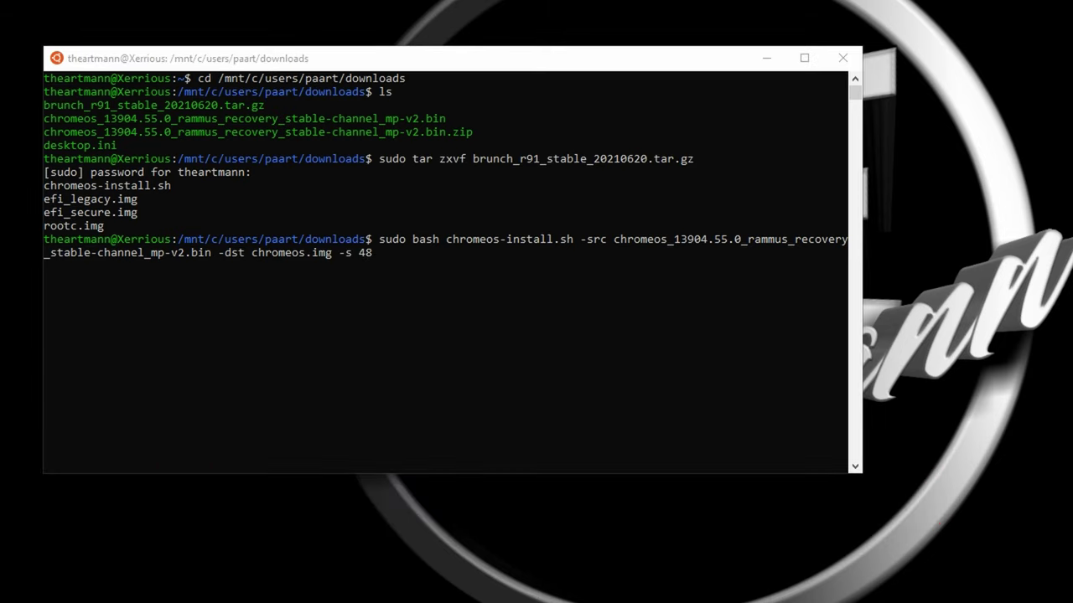
click(817, 376)
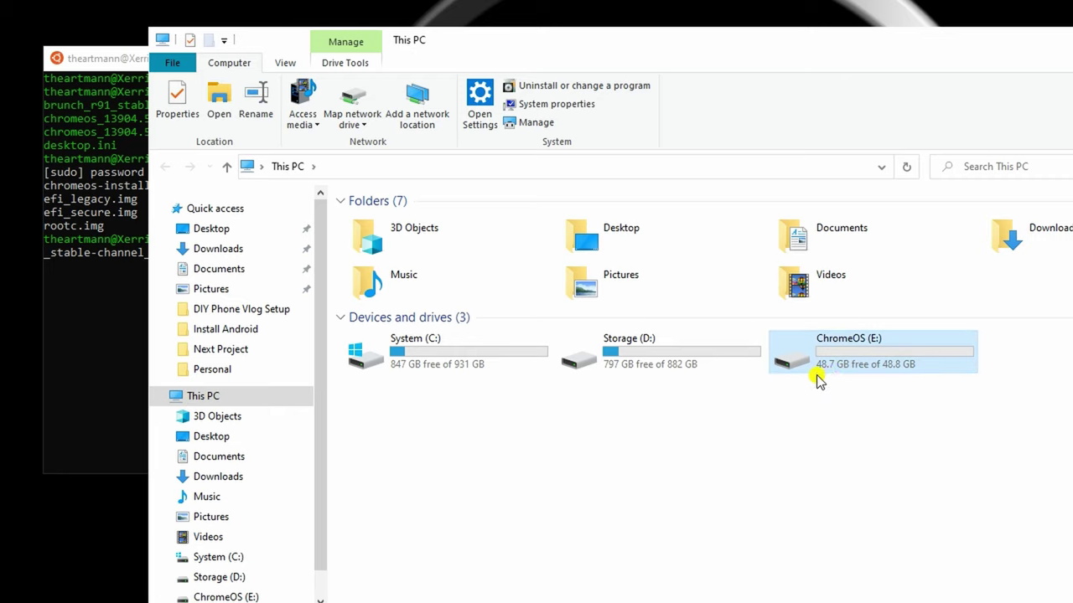
click(117, 345)
text(48)
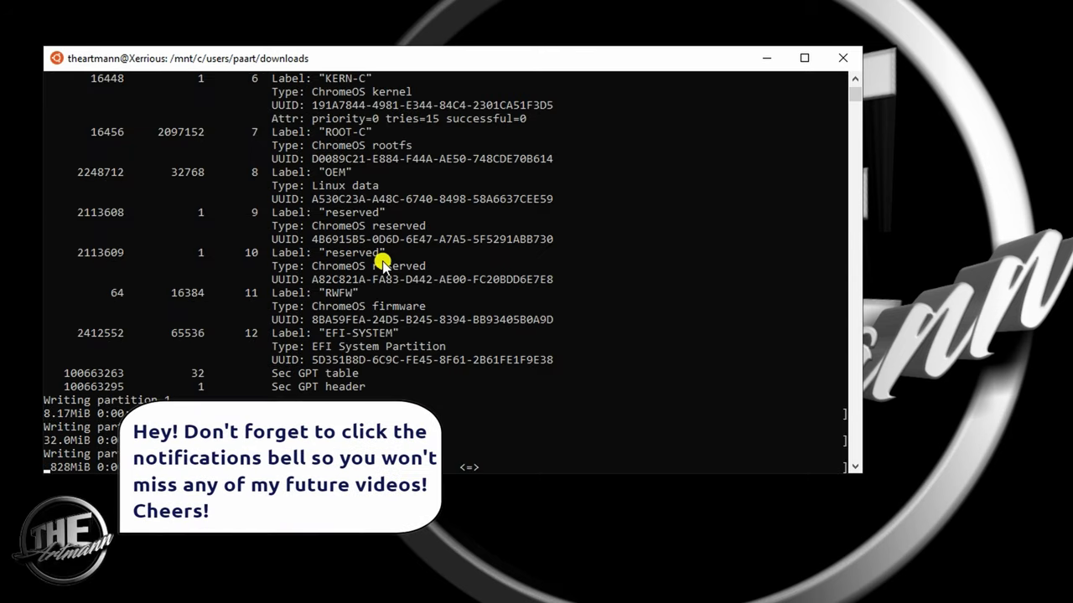
Highlight the closing status message of the disk image creation and close the Ubuntu terminal
click(536, 560)
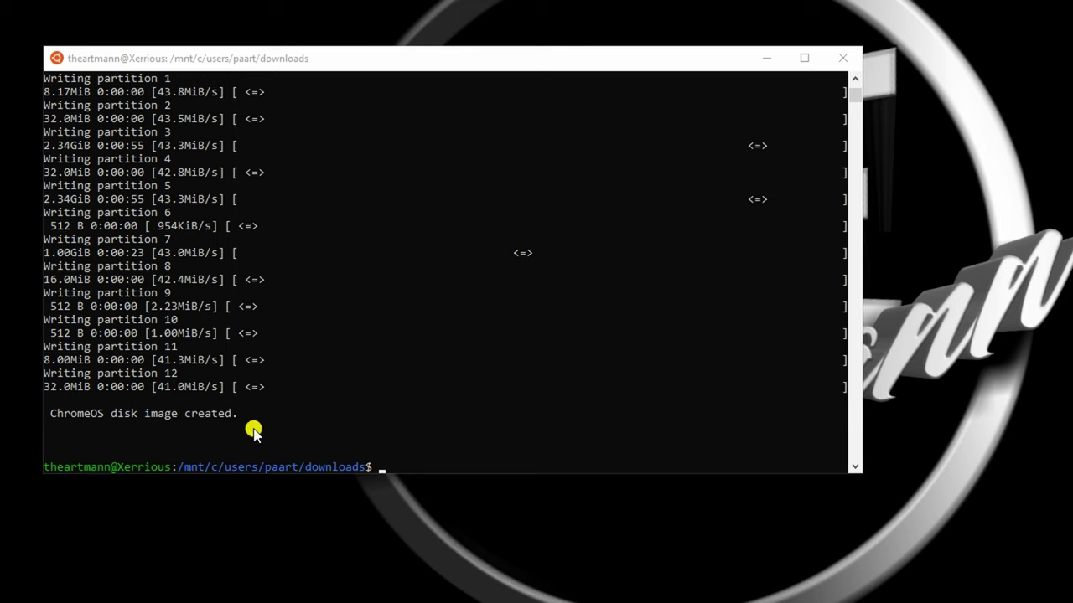
click(245, 419)
drag(52, 414, 211, 426)
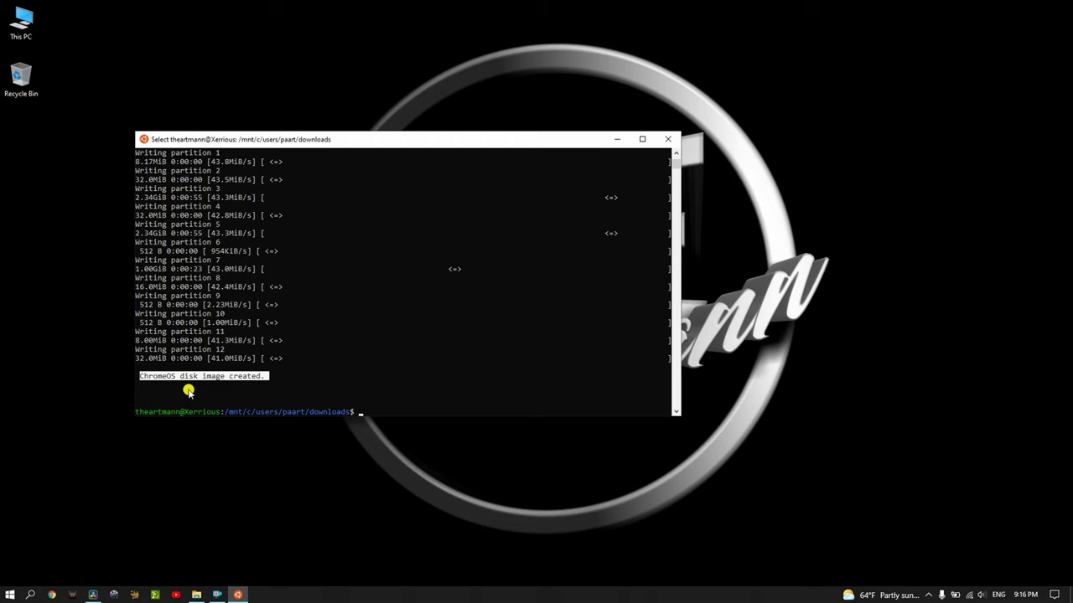
right_click(232, 393)
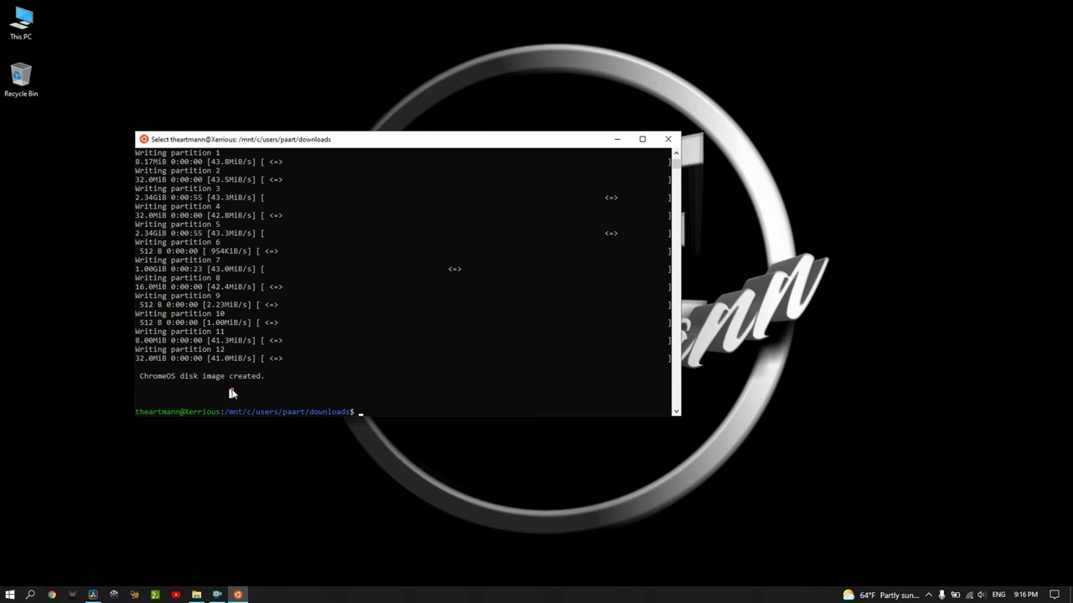
click(672, 142)
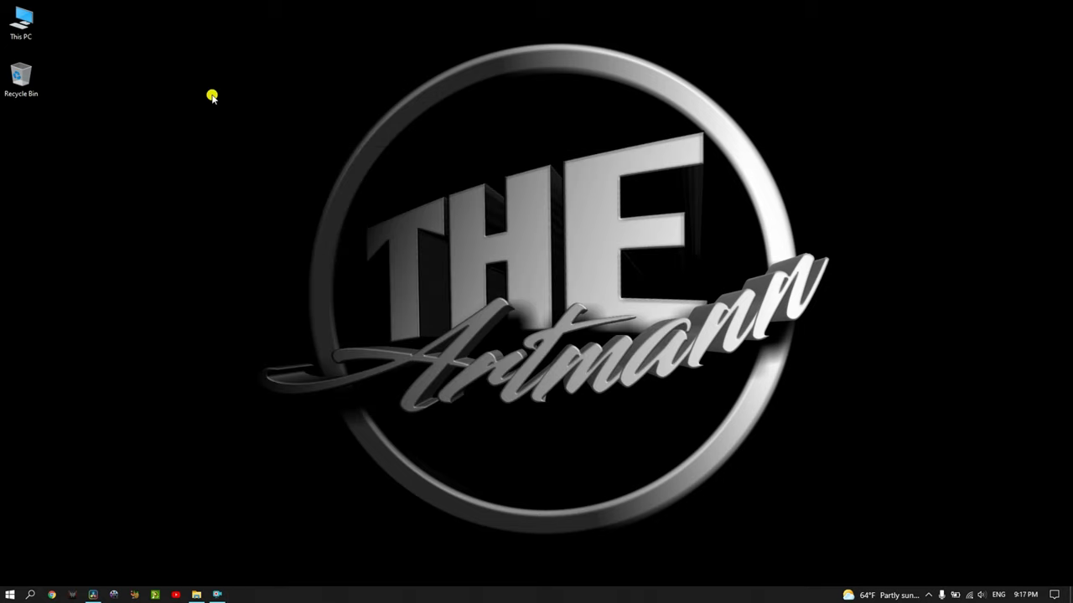
Open the Downloads folder from This PC and check the chromeos disc image's size in its properties
double_click(21, 25)
double_click(849, 307)
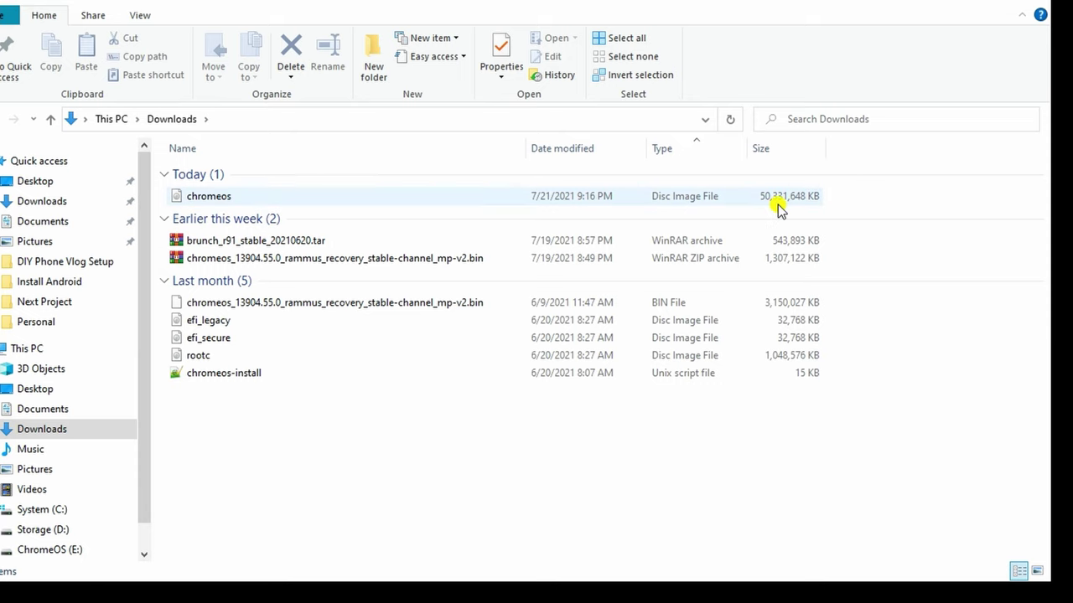
right_click(790, 198)
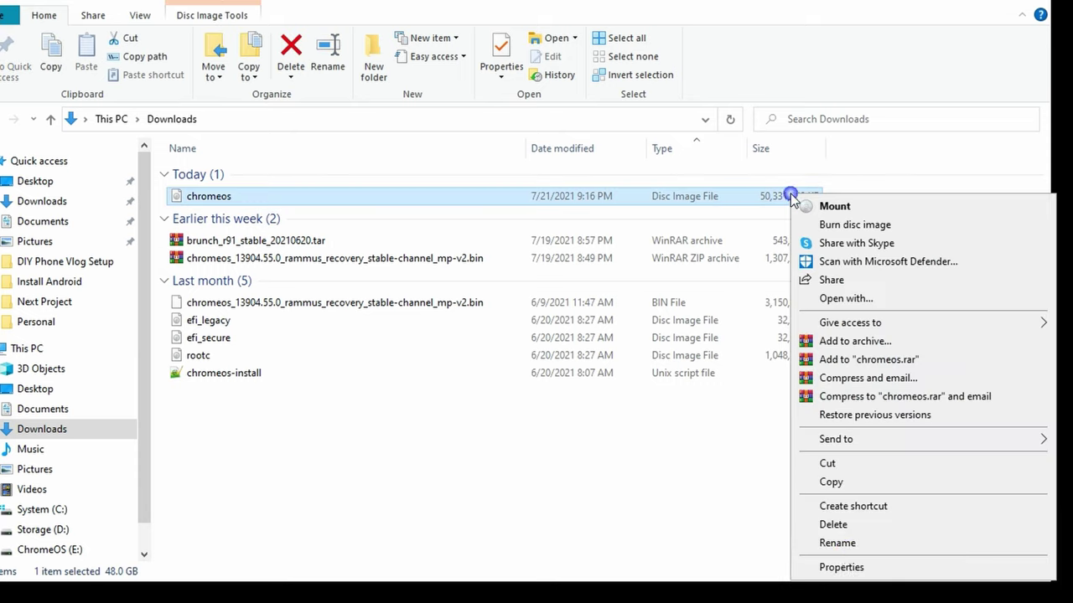
click(850, 568)
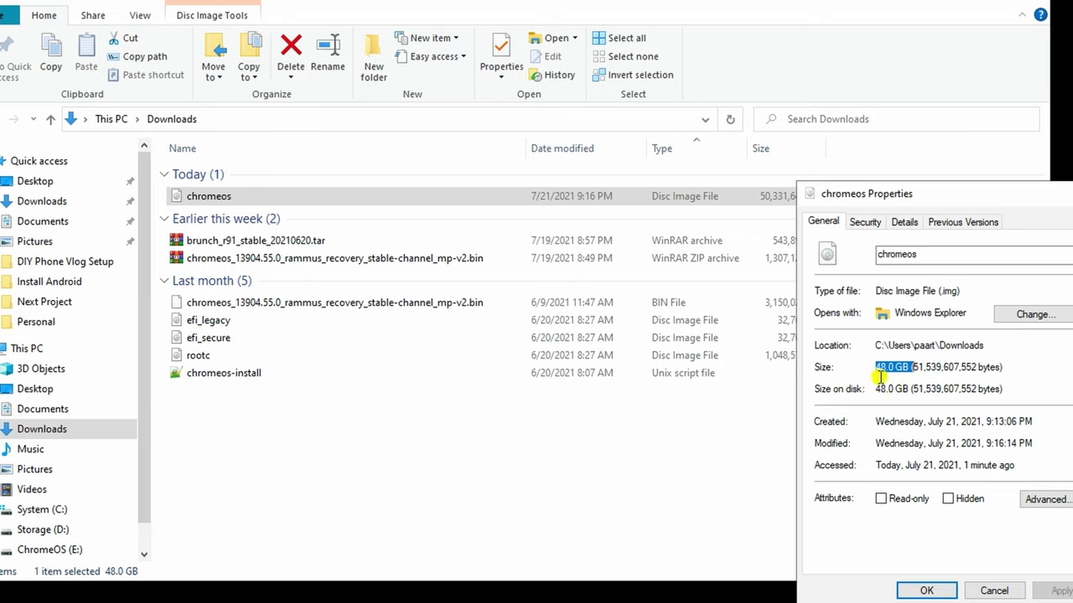
key(Escape)
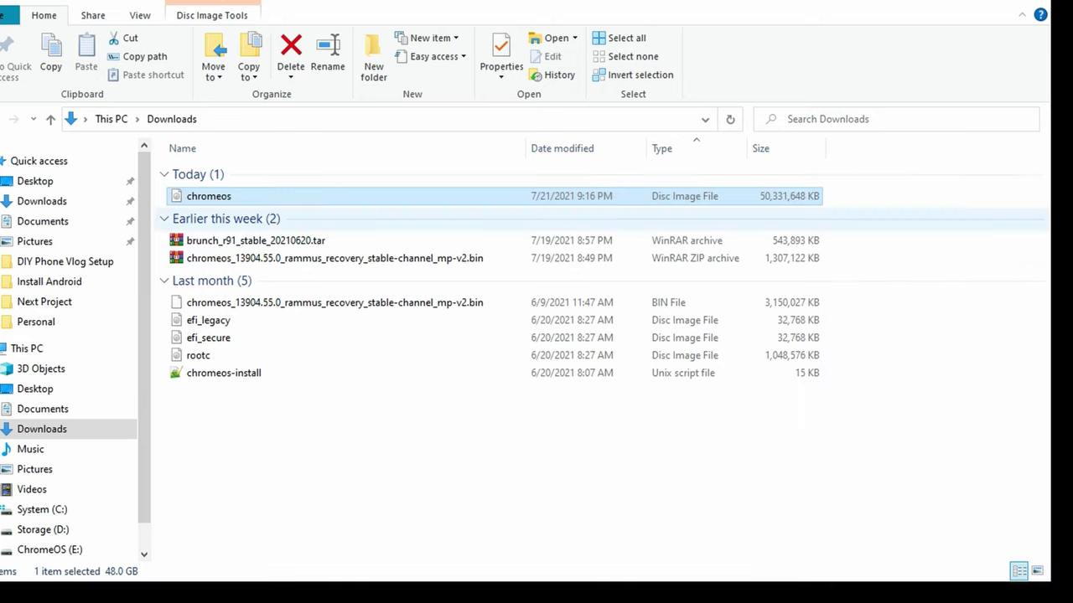
Rename the chromeos disc image in Downloads to rammus_image
right_click(307, 199)
click(366, 545)
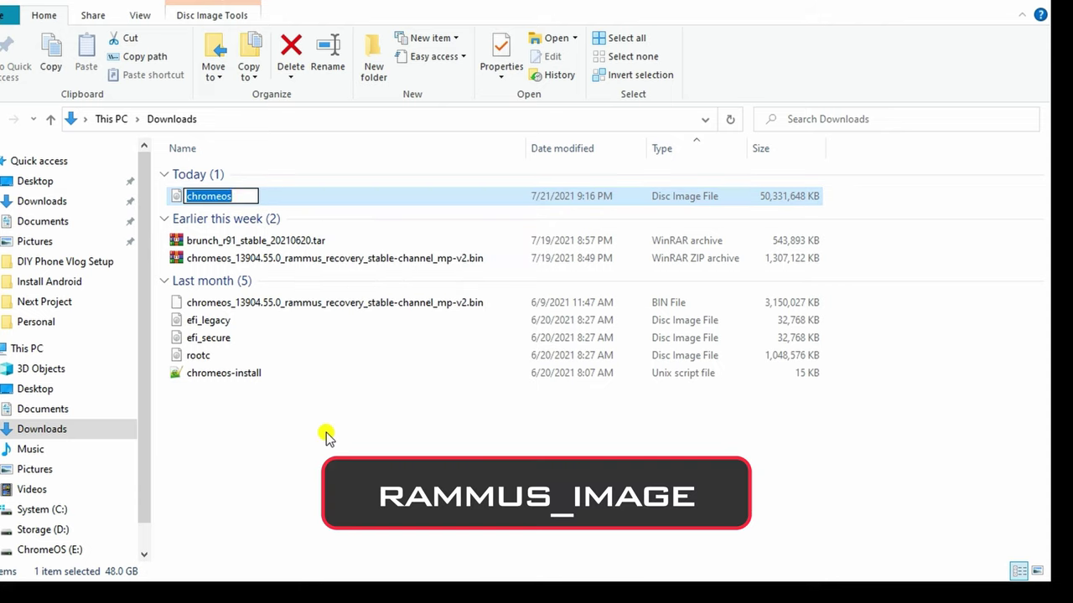
text(rammus_image)
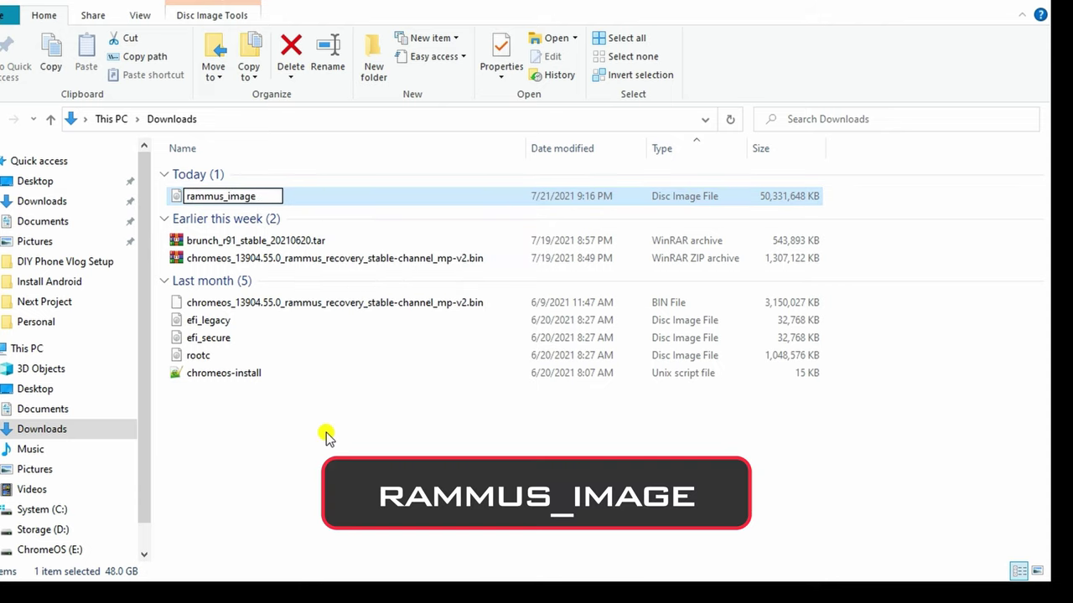
key(Return)
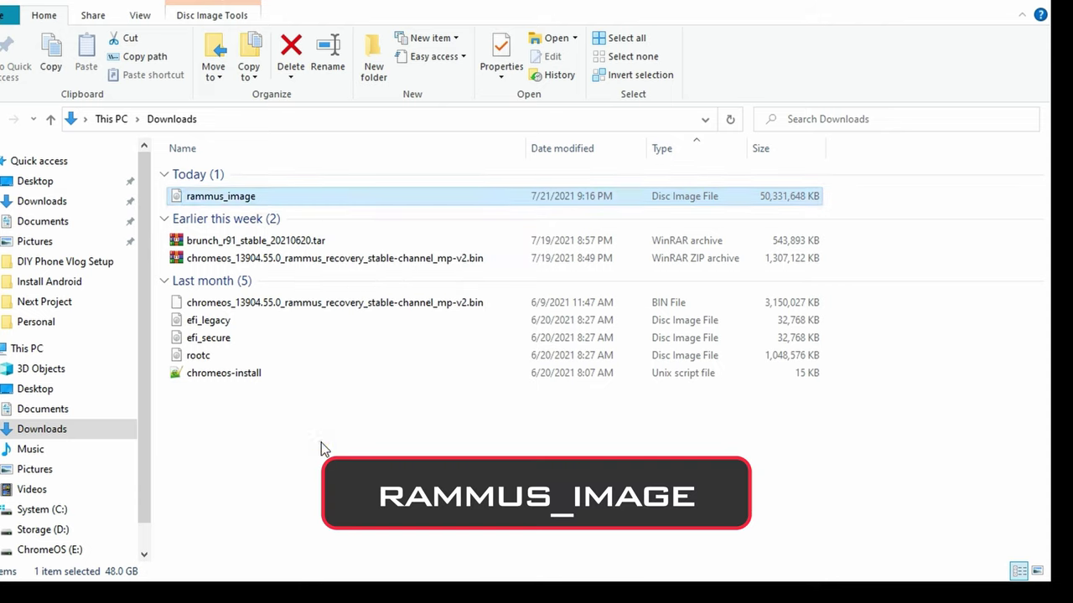
Move rammus_image from Downloads into the ChromeOS folder on the ChromeOS (E:) drive
right_click(235, 199)
click(286, 468)
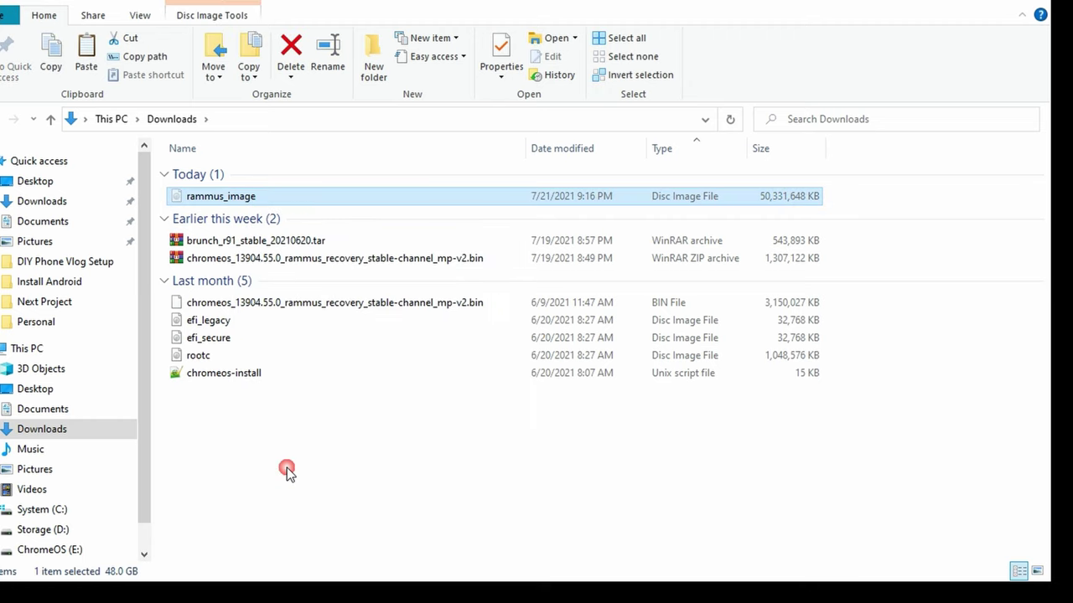
click(25, 350)
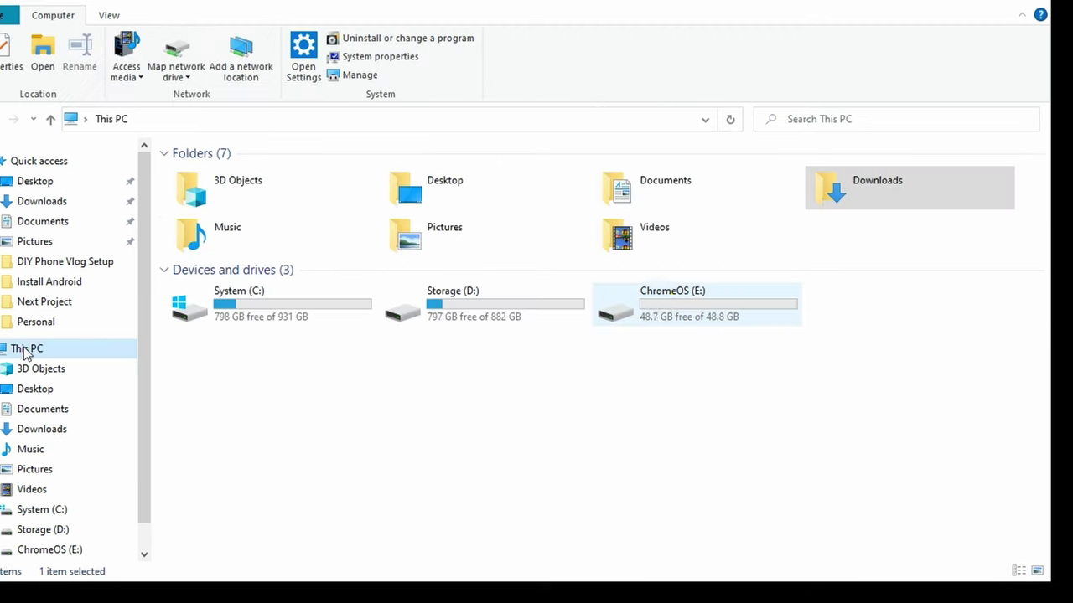
double_click(683, 315)
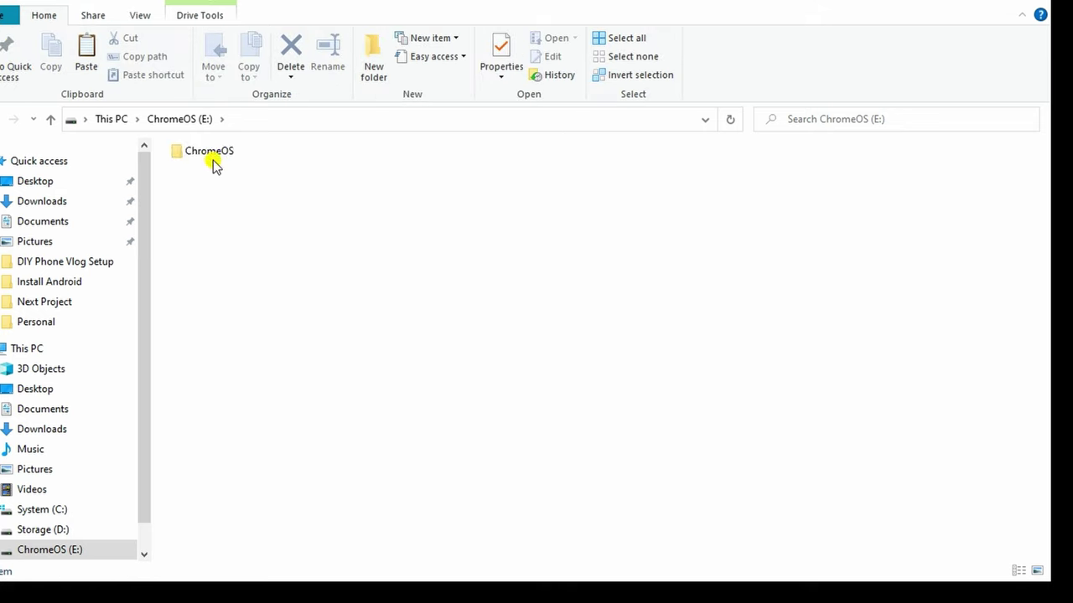
double_click(213, 161)
right_click(265, 256)
click(317, 371)
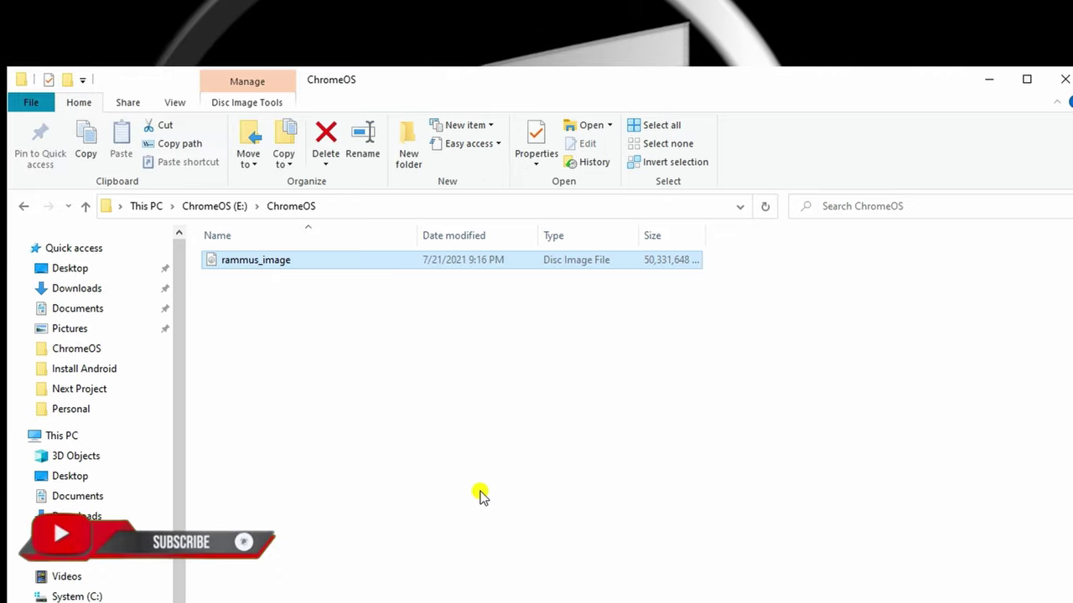
Return to This PC and check the remaining free space on the ChromeOS (E:) drive
click(24, 206)
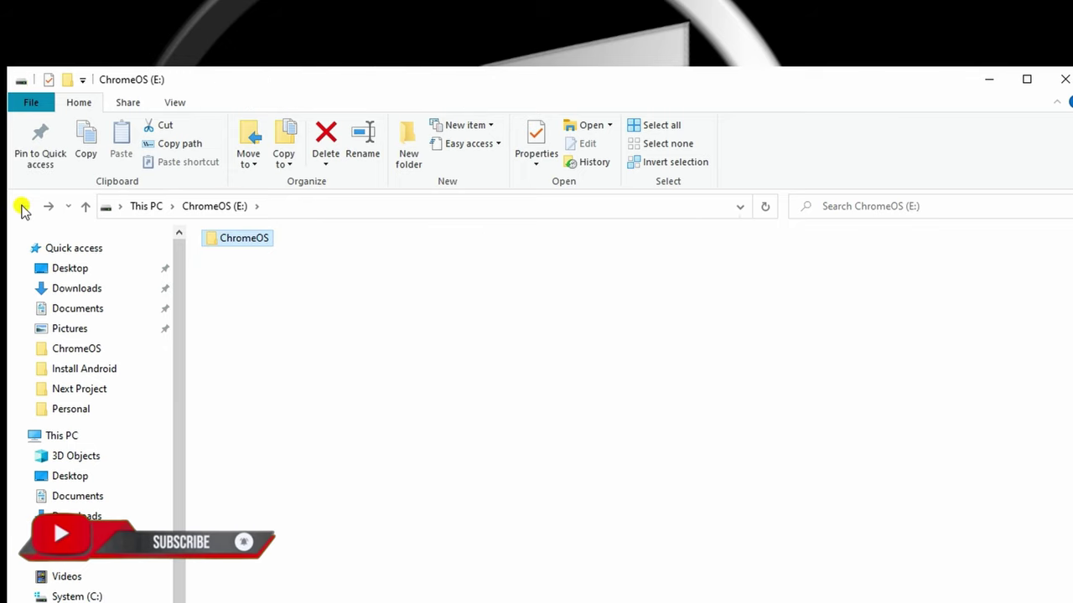
click(24, 206)
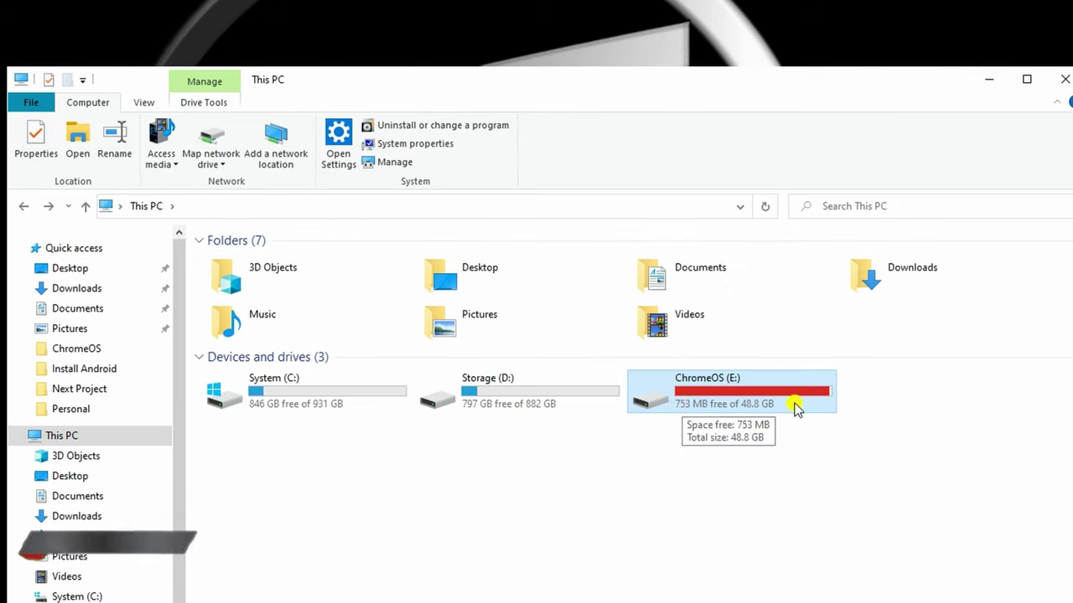
click(758, 444)
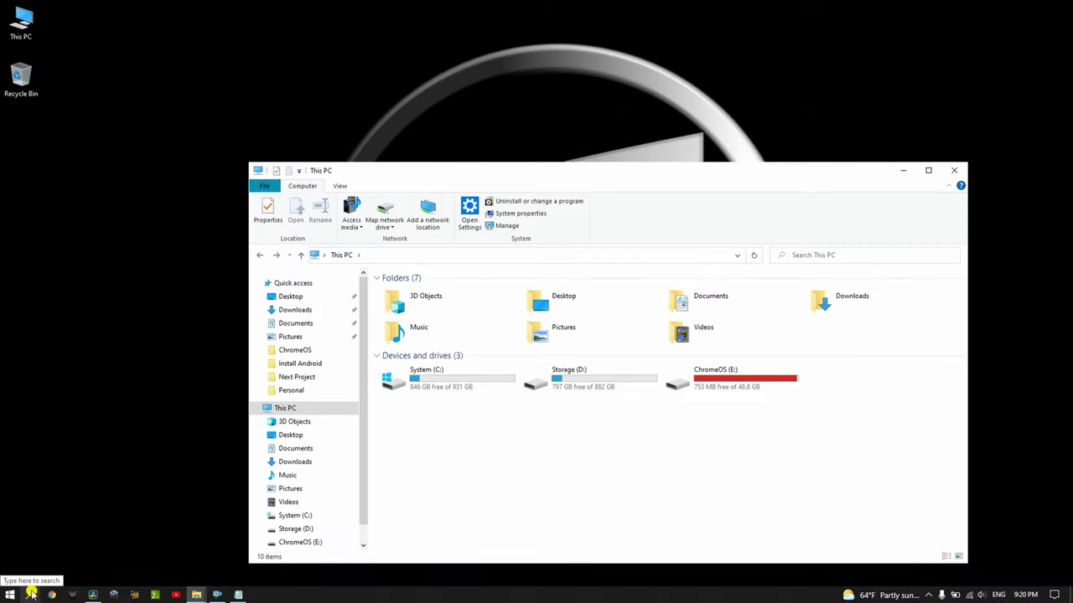
Search for and launch Grub2Win, and open its boot menu management
click(30, 594)
text(grub)
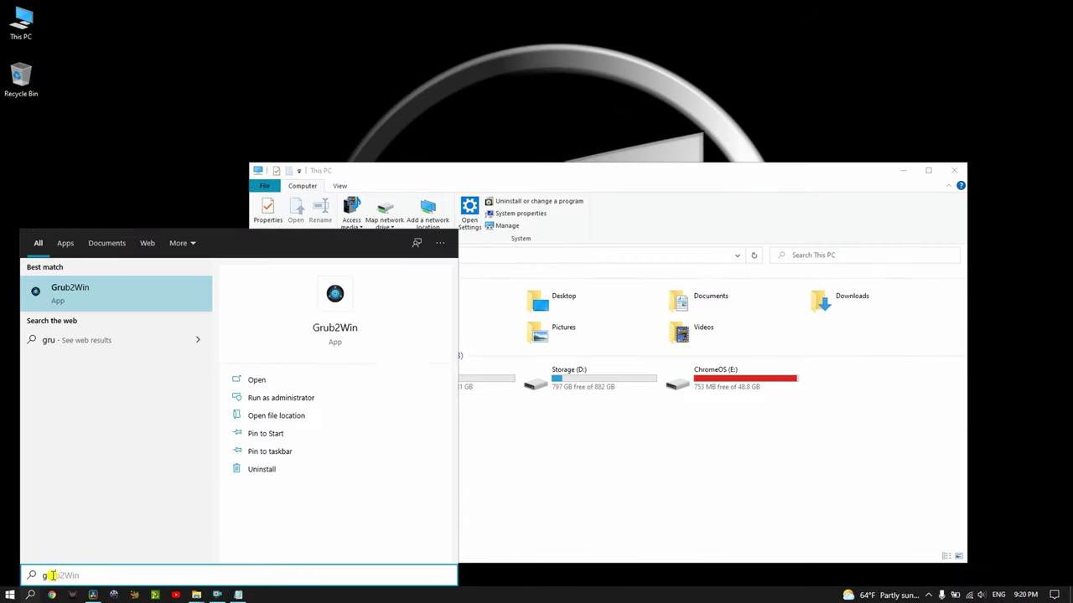
click(63, 300)
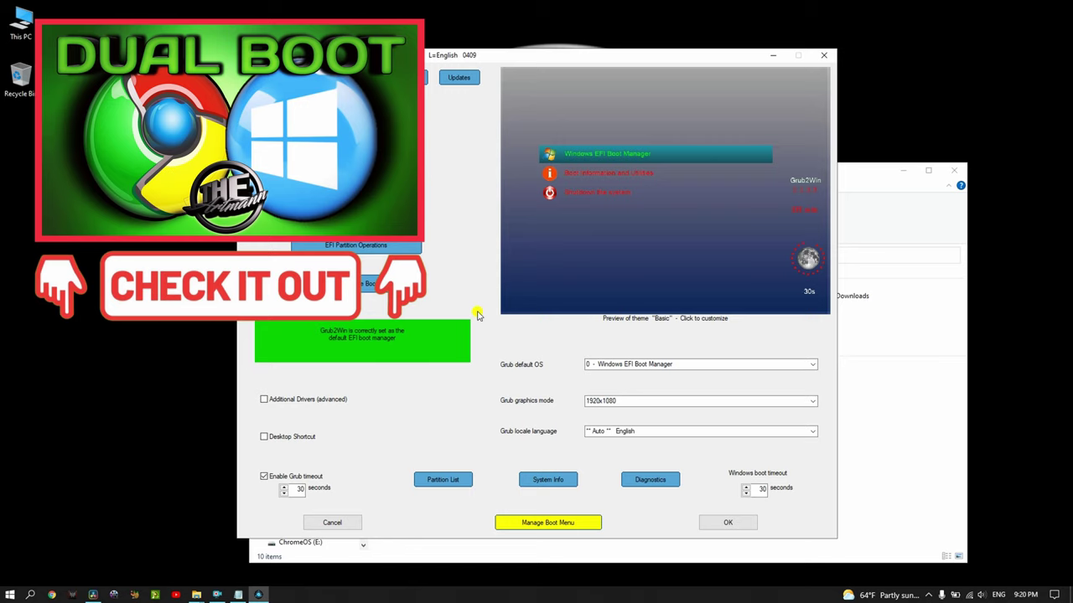
click(522, 527)
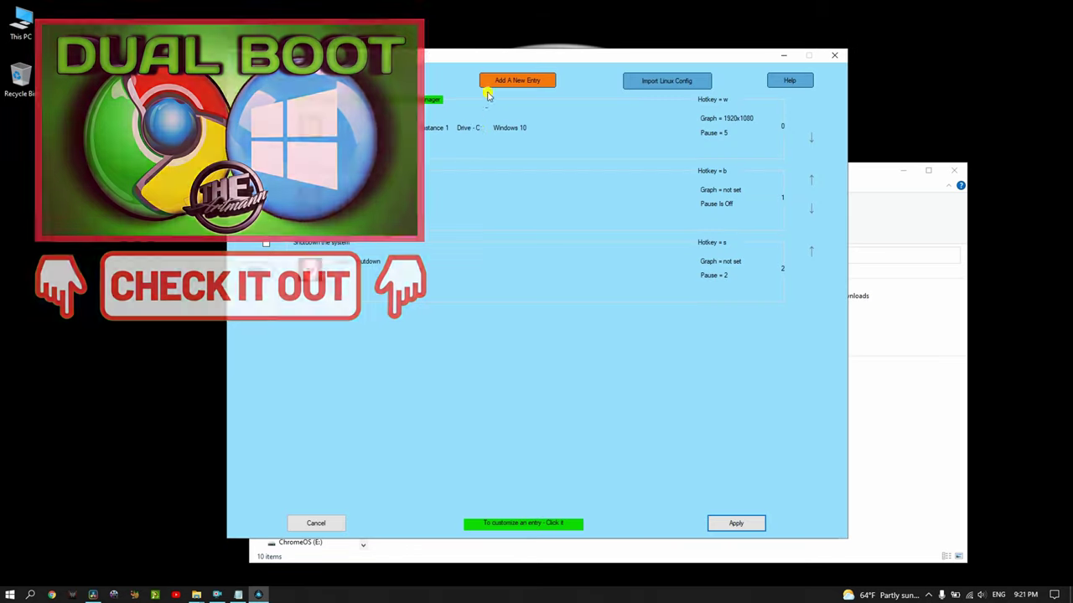
Add a new boot menu entry of type custom code and title it ChromeOS
click(501, 84)
click(382, 158)
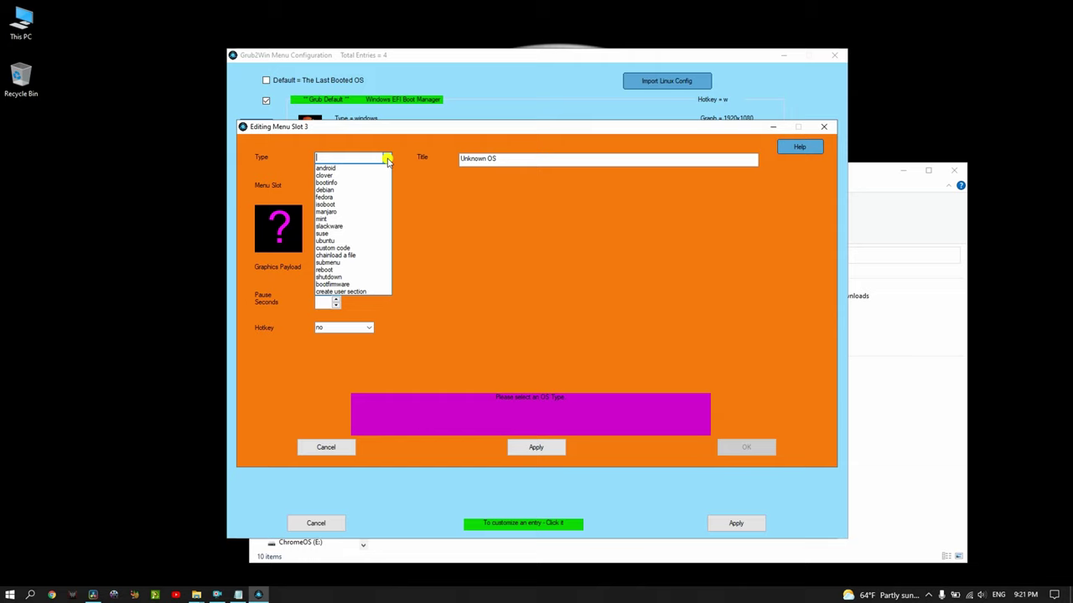
click(346, 243)
drag(511, 156, 450, 162)
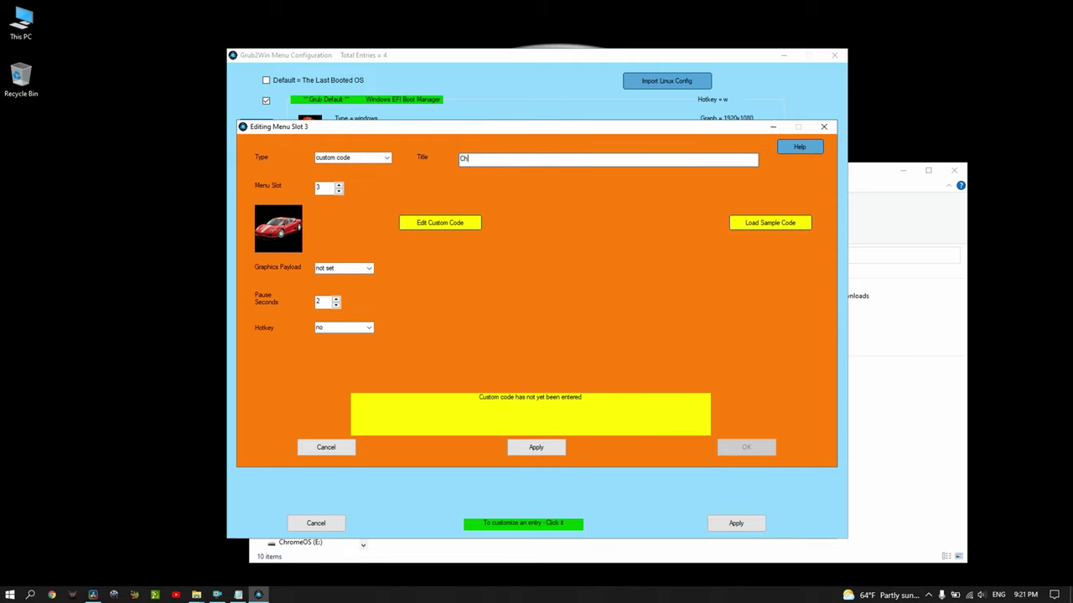
Open the ChromeOS entry's custom code editor, copy all the code from the Grub2Win Code note, and close the note
click(451, 221)
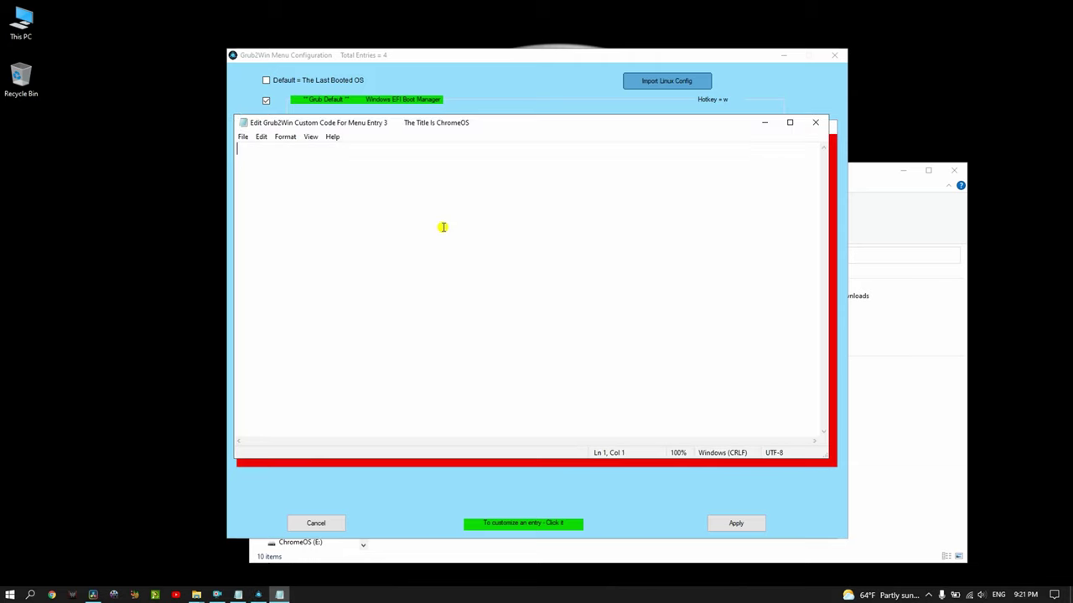
key(alt+Tab)
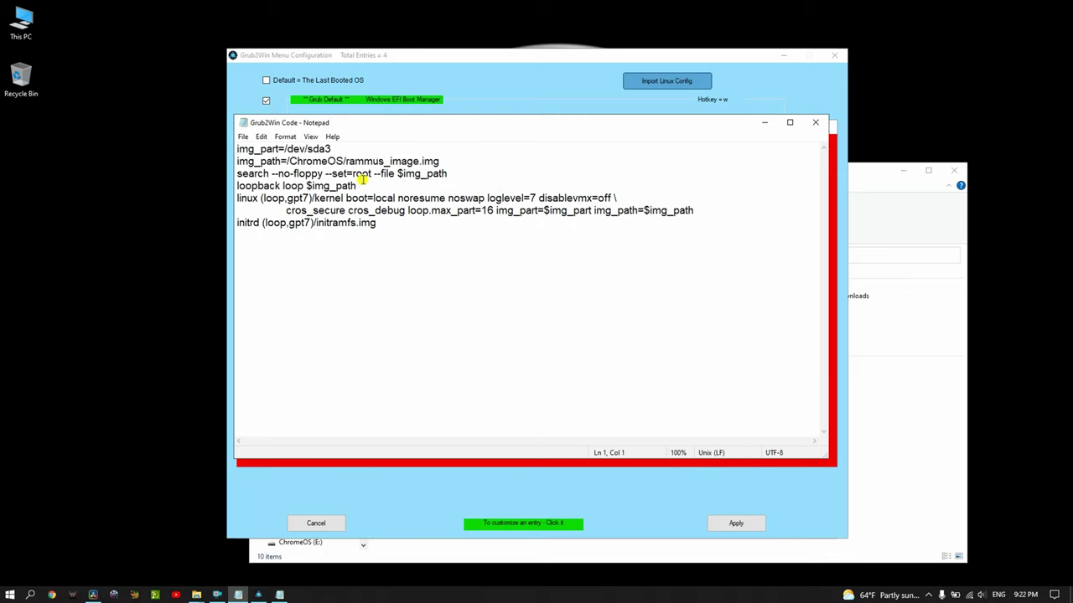
drag(399, 229, 238, 150)
click(325, 149)
drag(307, 148, 419, 161)
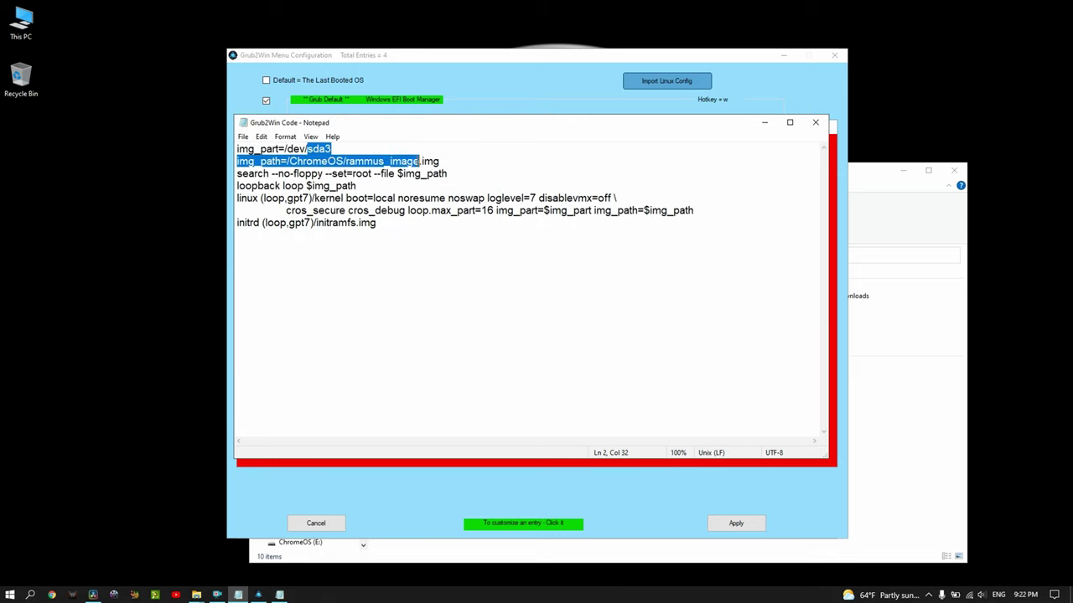
drag(426, 242, 222, 146)
right_click(279, 163)
click(305, 198)
click(814, 122)
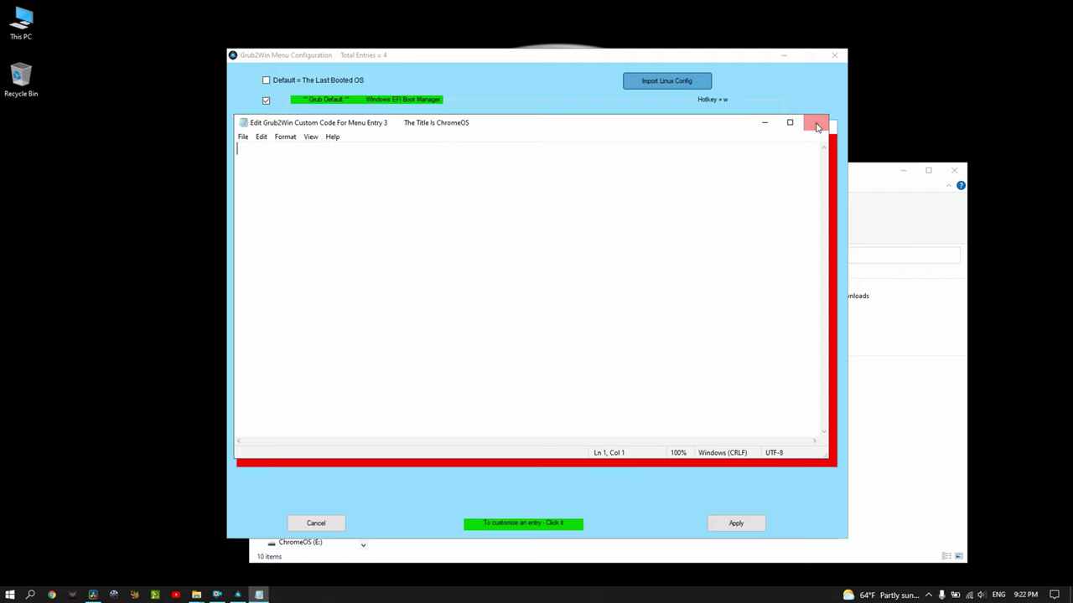
Paste the copied boot code into the ChromeOS entry's custom code file, save it, and dismiss the syntax check
right_click(366, 202)
click(393, 248)
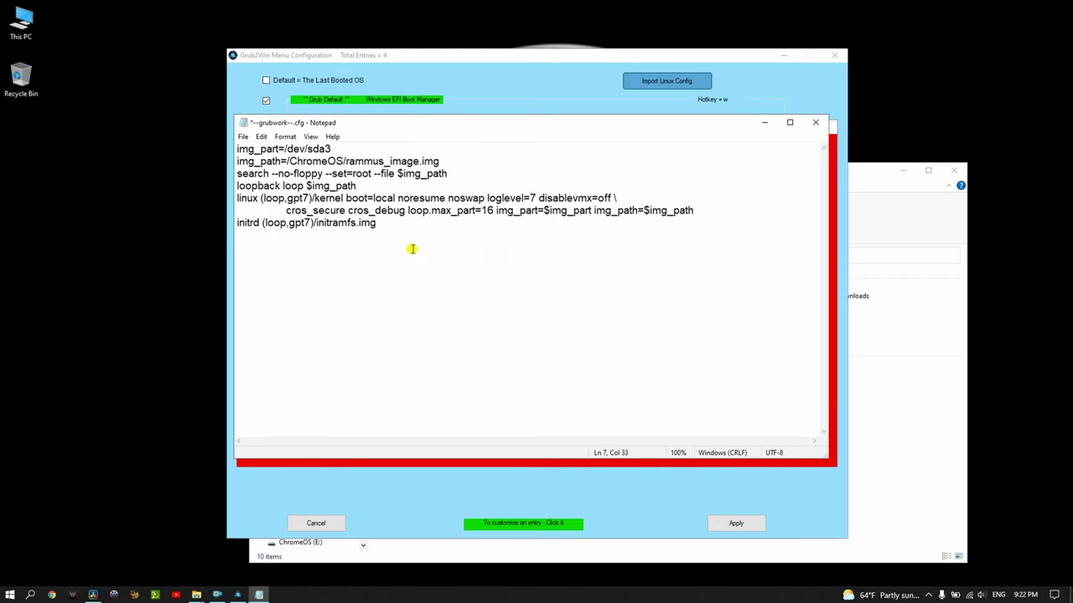
click(814, 123)
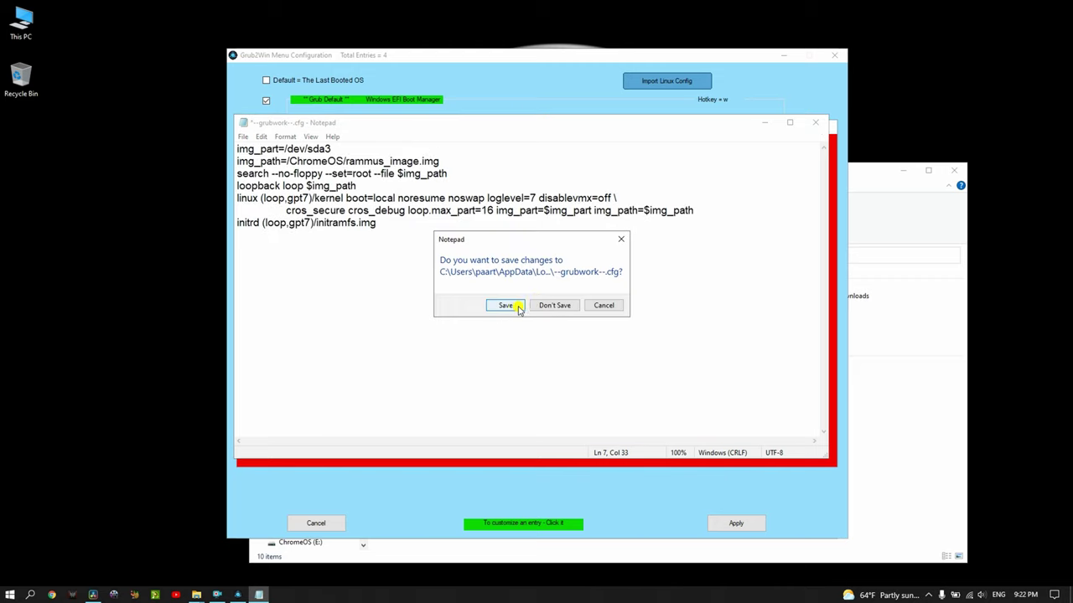
click(505, 305)
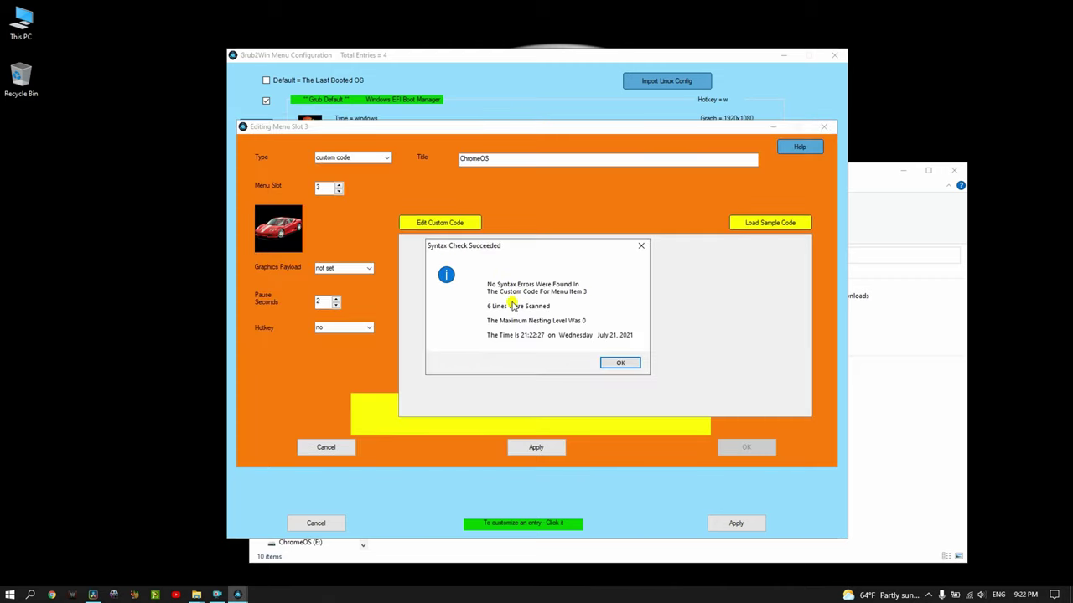
click(617, 364)
Set the ChromeOS entry's graphics payload to 1920x1080 and menu slot to 1, and apply the boot menu configuration
click(352, 268)
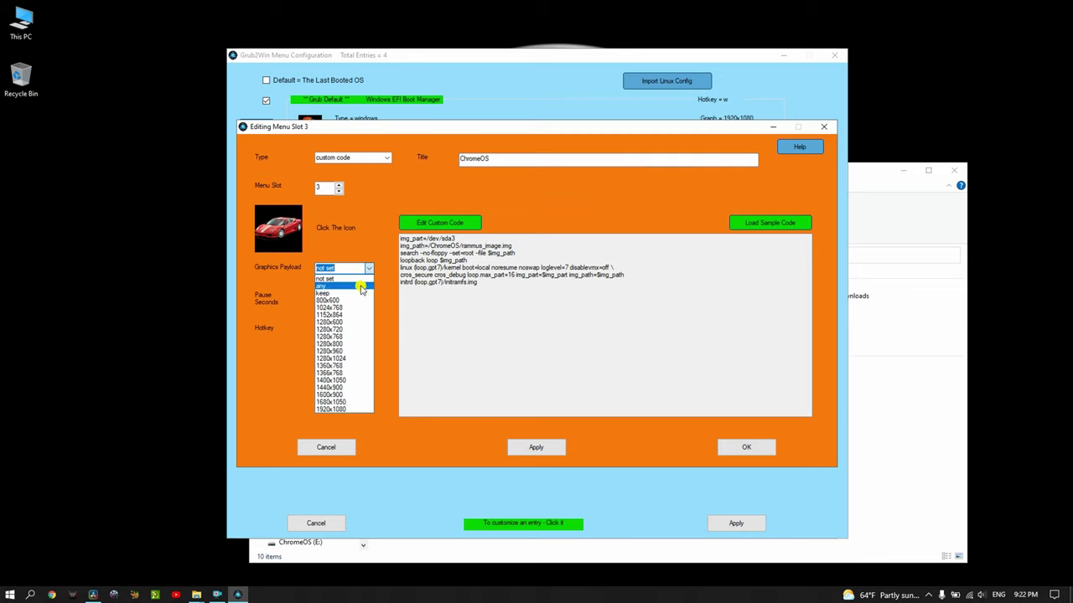
click(343, 406)
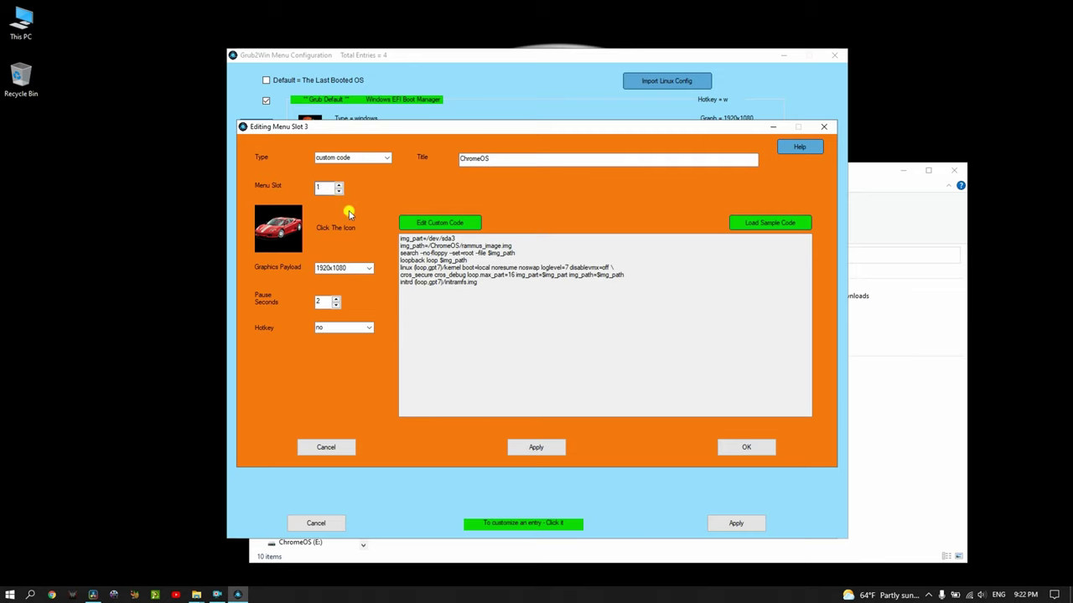
click(747, 446)
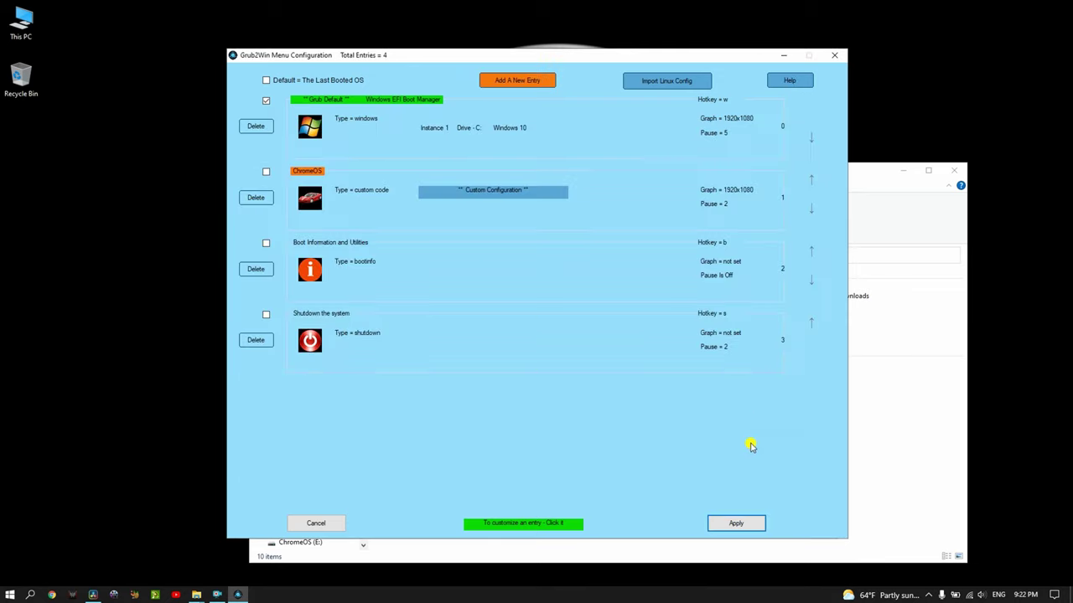
click(736, 524)
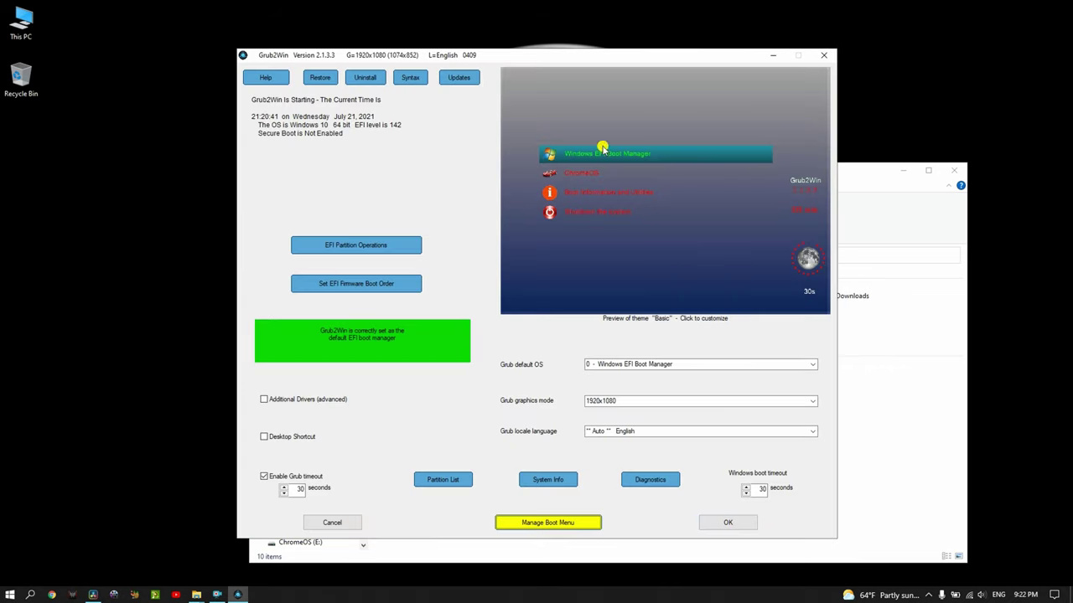
Save the Grub2Win configuration, then close Grub2Win and the This PC window
click(725, 522)
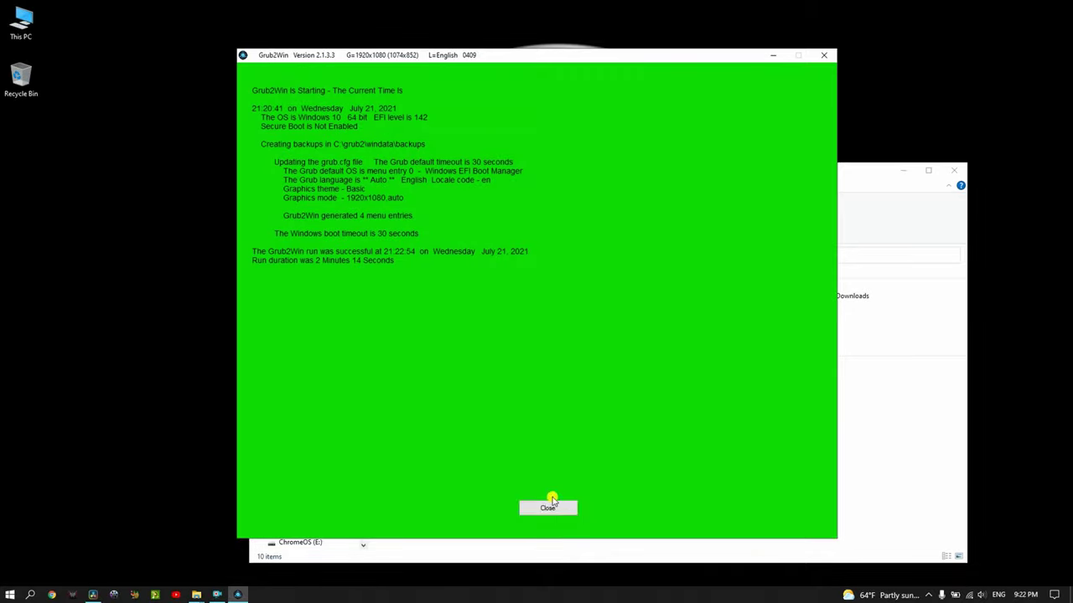
click(547, 505)
click(958, 173)
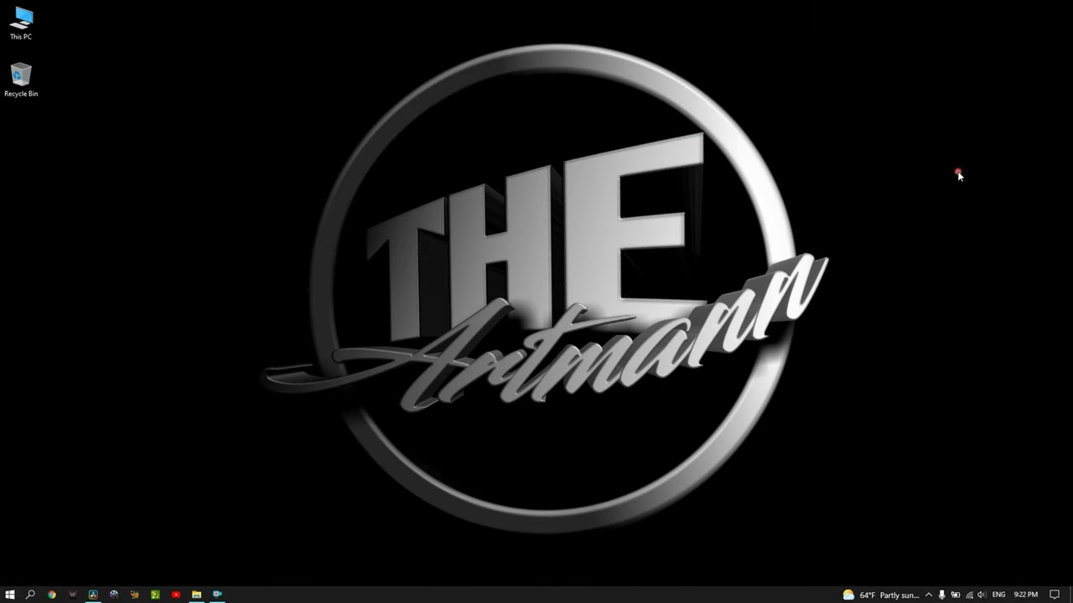
Restart the computer and open the firmware's boot option menu during startup
click(8, 595)
click(39, 573)
click(41, 545)
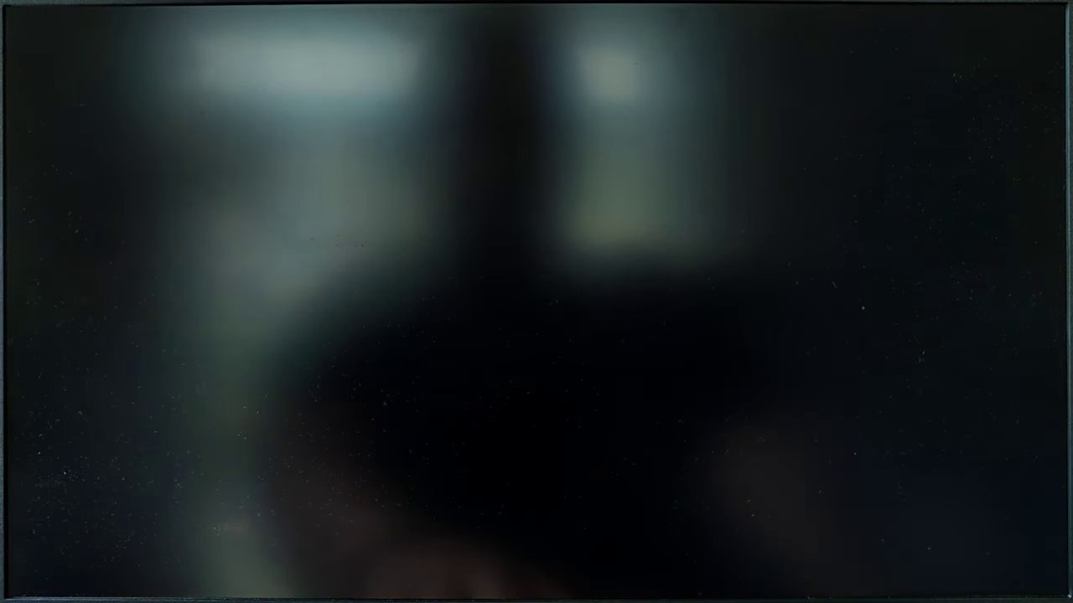
key(F12)
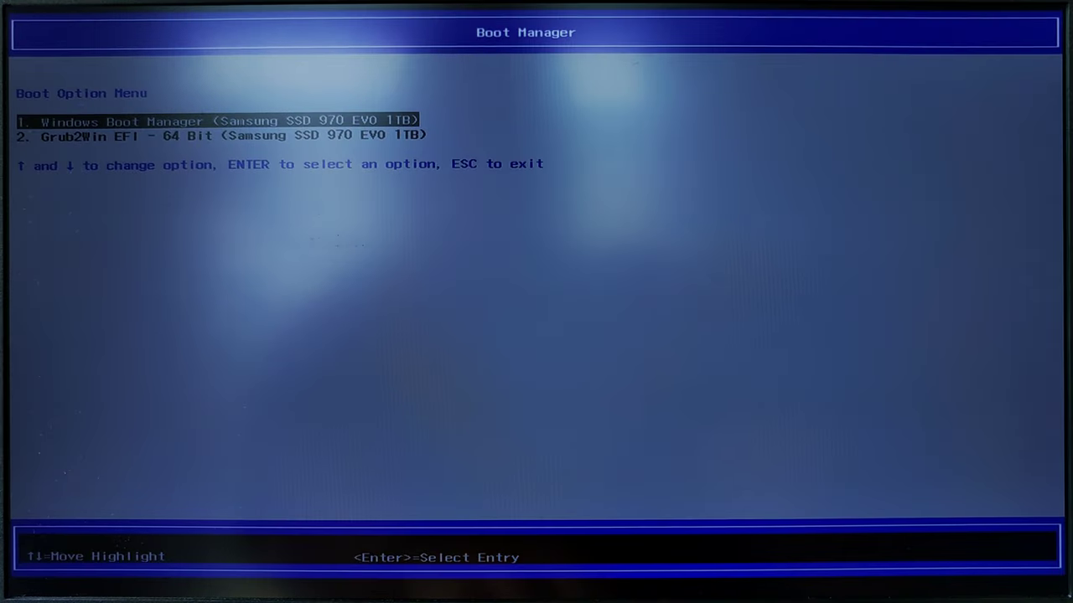
Boot from Grub2Win EFI - 64 Bit and start the Chrome OS entry in its menu
key(Down)
key(Return)
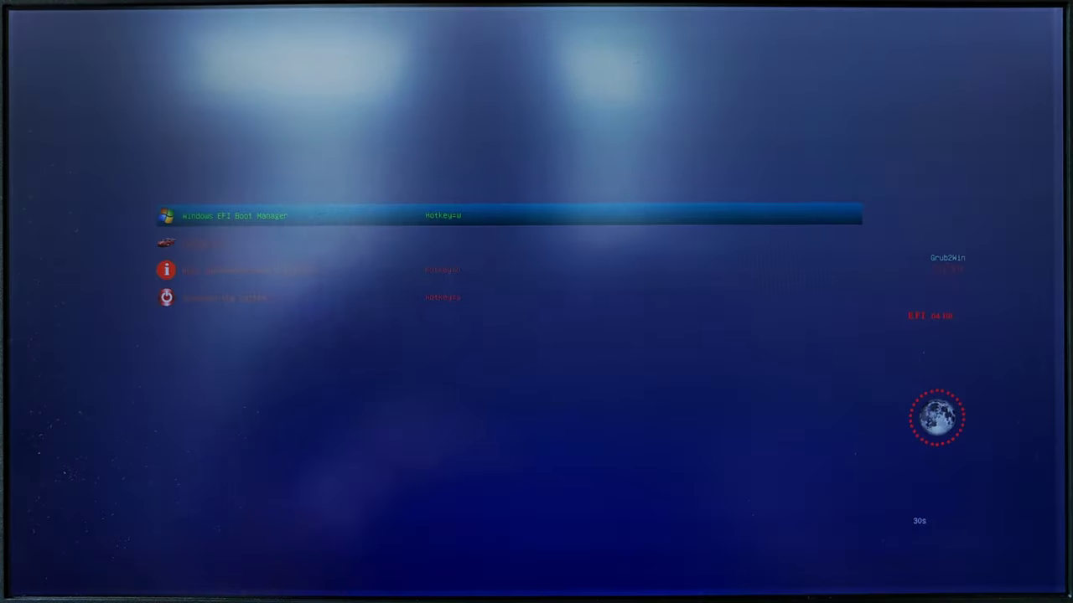
key(Down)
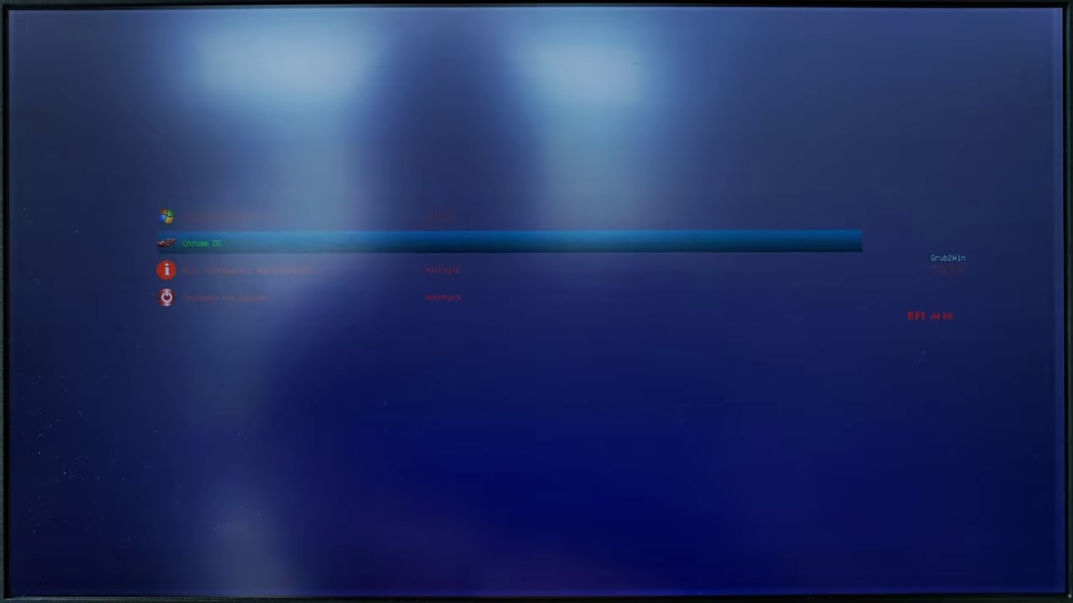
key(Return)
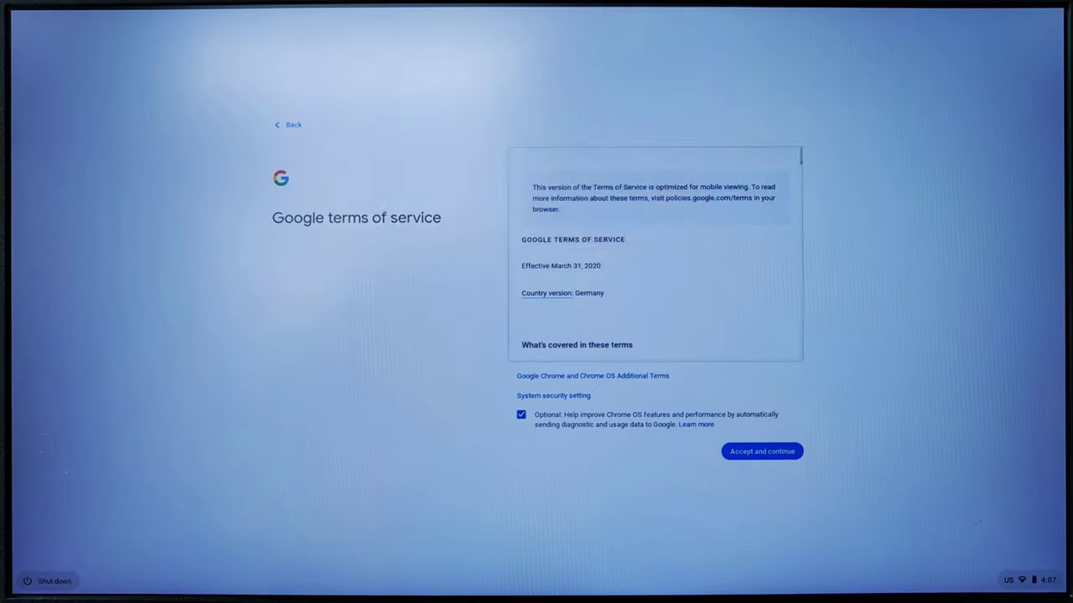
Accept the Google terms of service and agree to the Google Assistant app info setting during ChromeOS setup
click(758, 452)
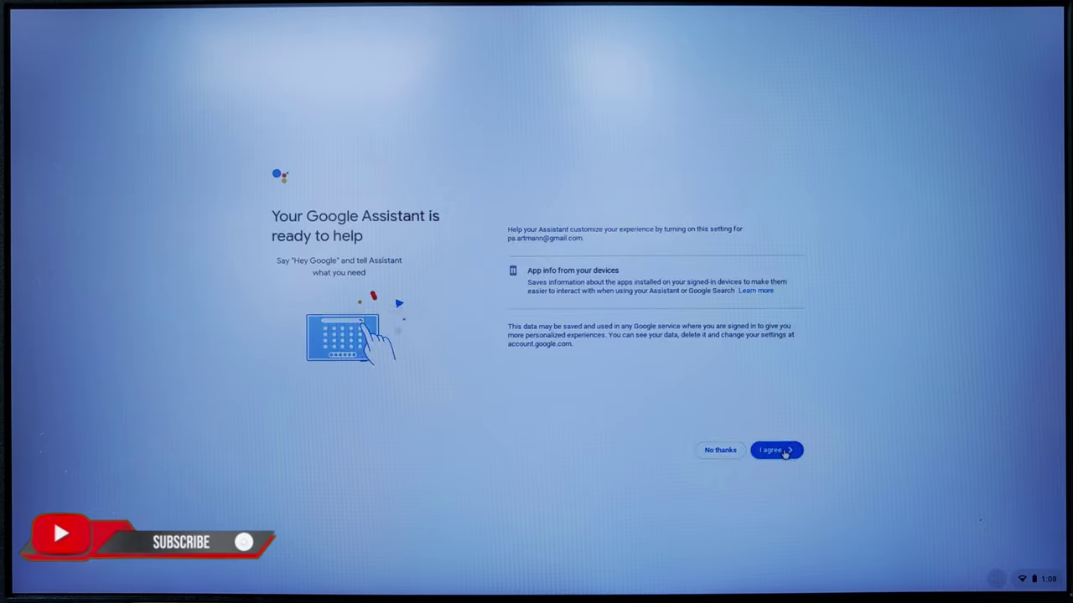
click(776, 450)
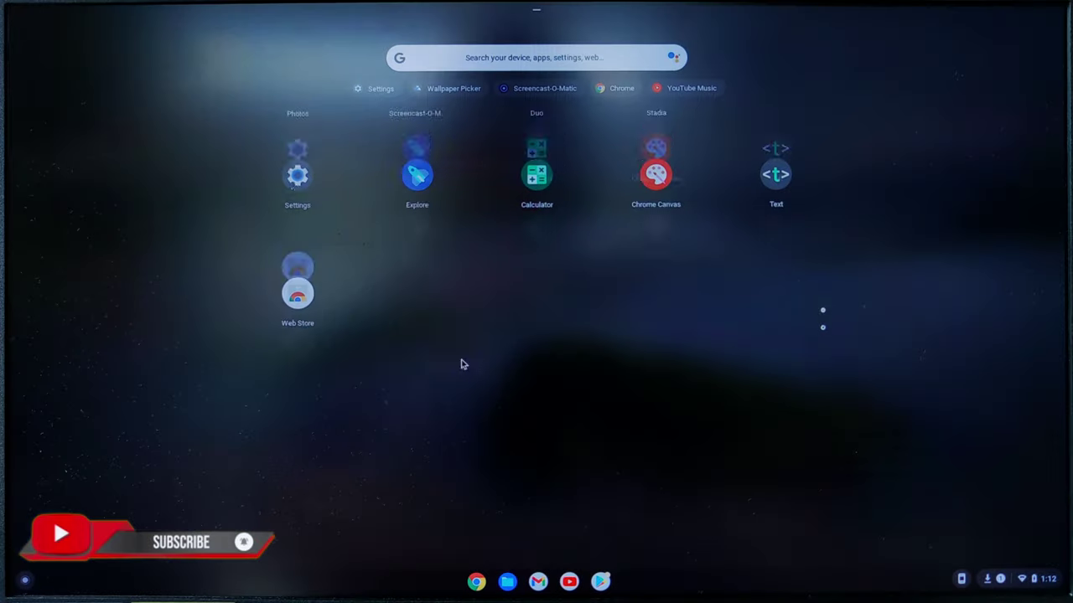
Open Storage management in the ChromeOS device settings to check the used and available storage
click(297, 174)
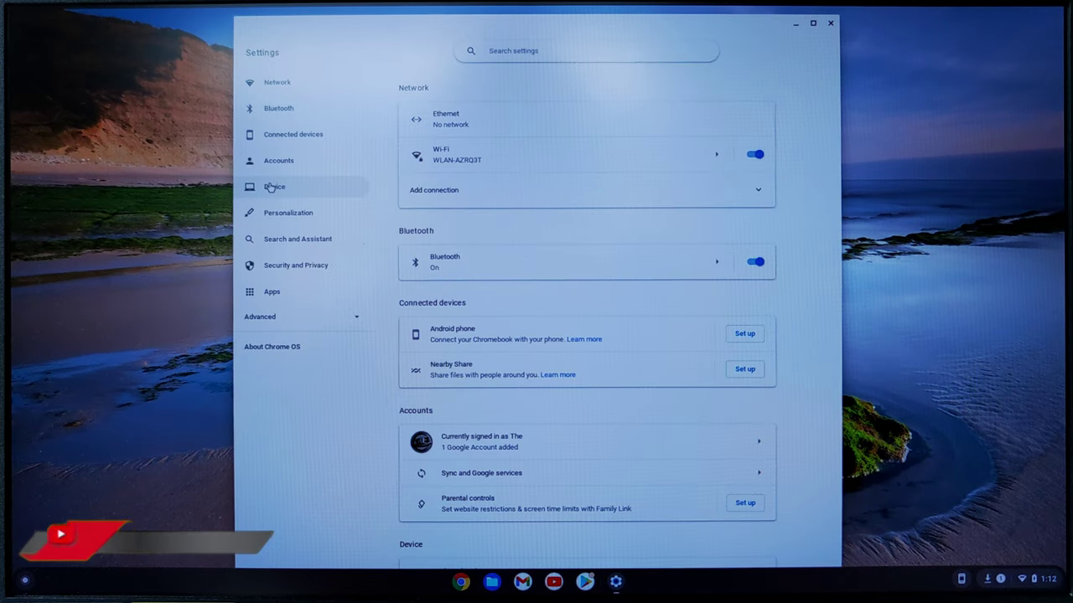
click(270, 188)
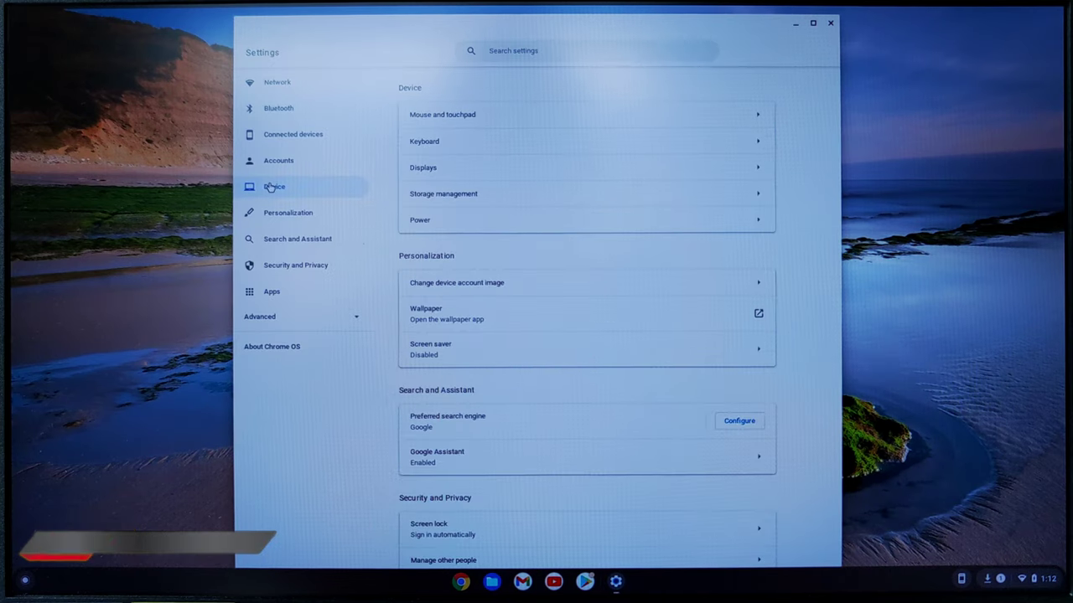
click(445, 200)
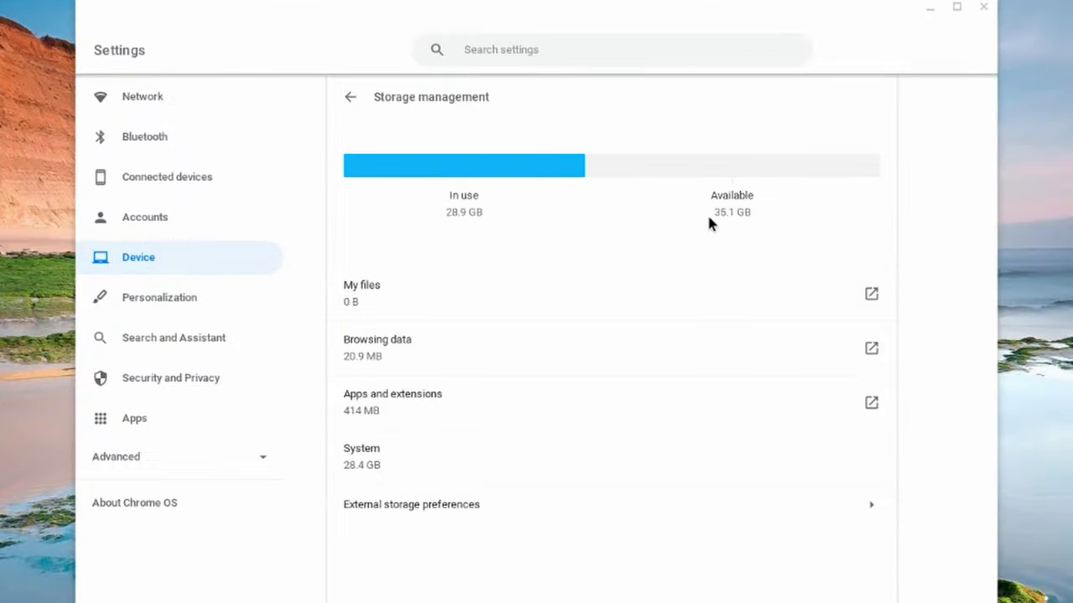
Compare the in-use and available storage amounts on the Storage management page
drag(708, 222, 780, 221)
click(780, 220)
drag(598, 215, 400, 213)
click(492, 225)
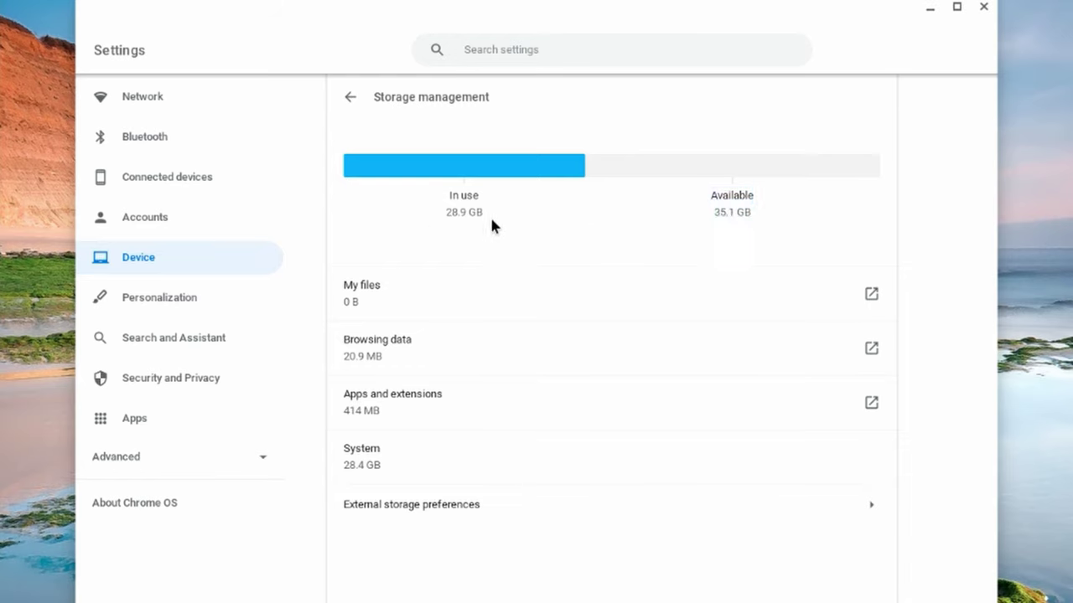
drag(711, 218, 772, 242)
click(791, 217)
drag(793, 220, 693, 219)
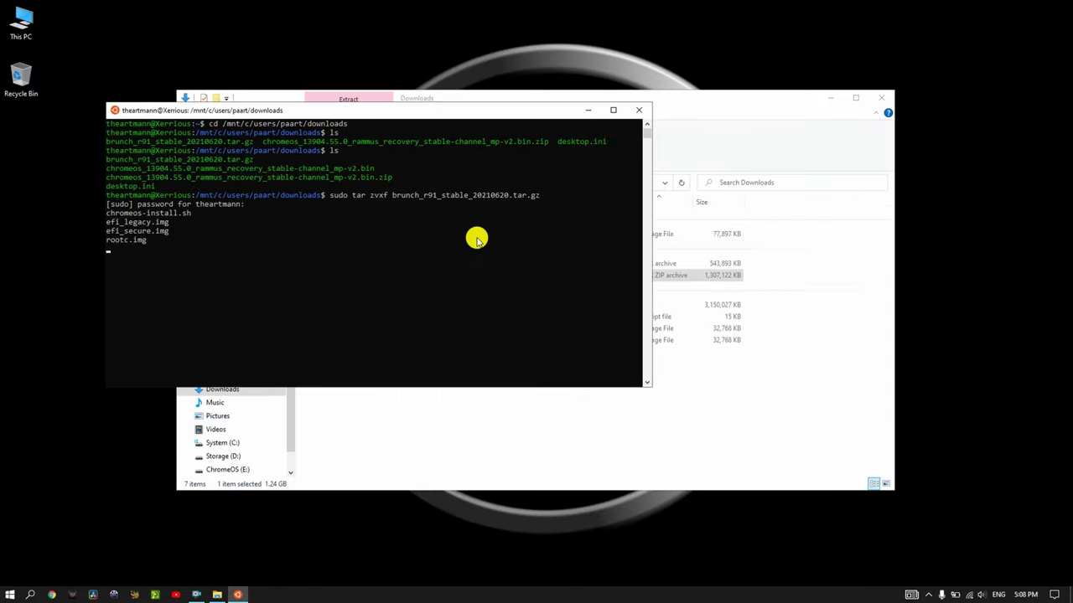
double_click(353, 169)
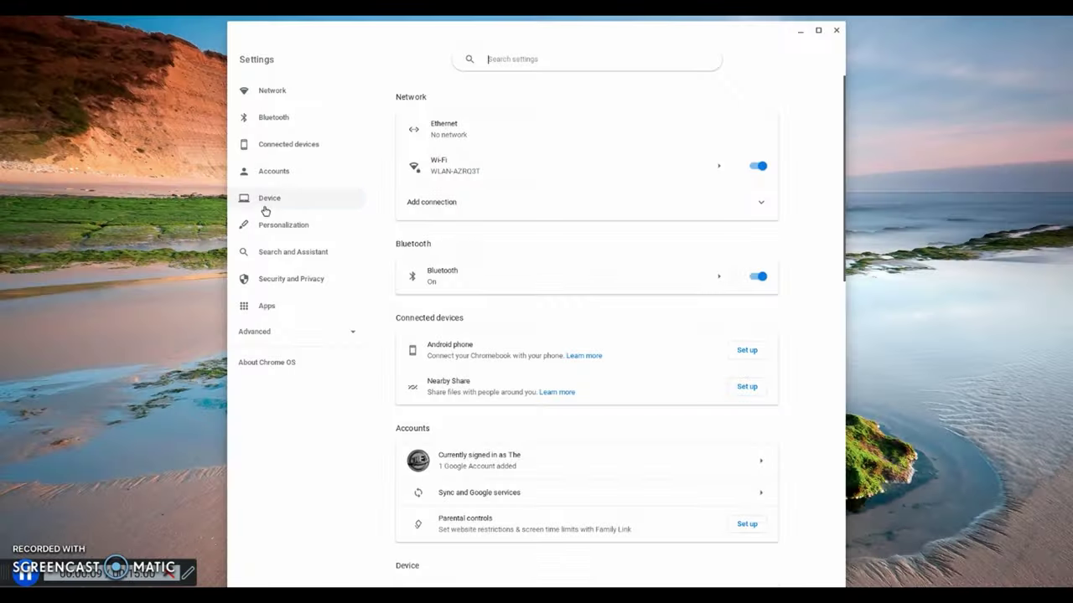
Open Storage management in the ChromeOS device settings
click(264, 205)
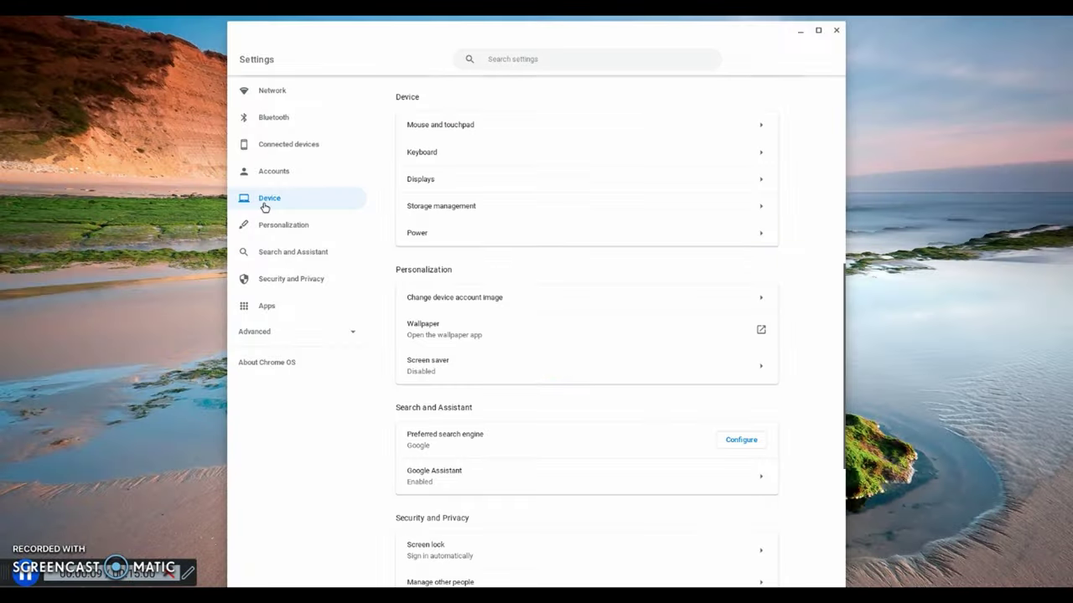
click(458, 207)
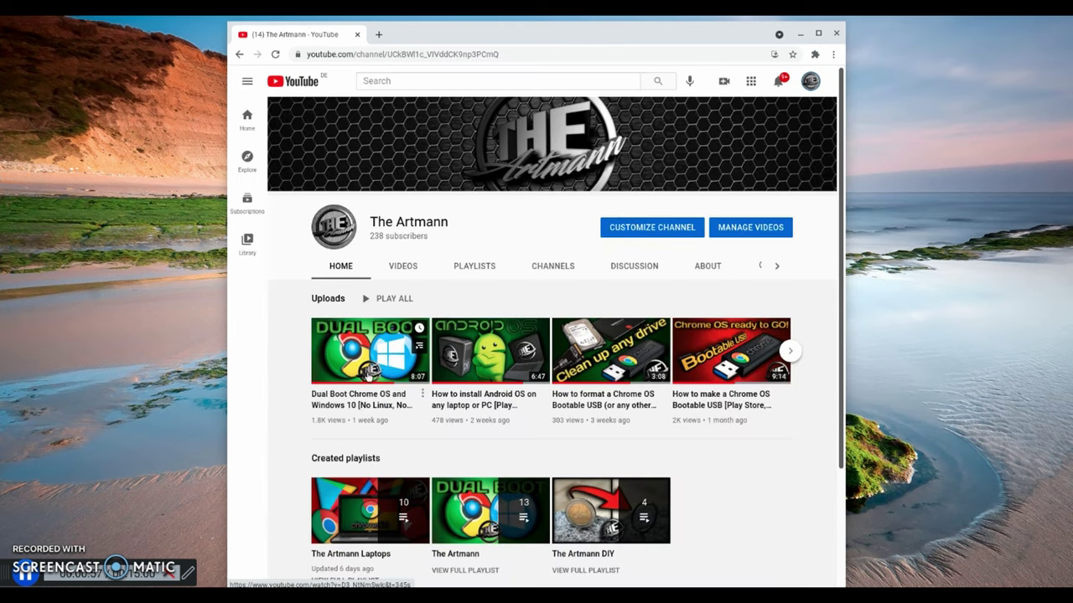
Play the "Dual Boot Chrome OS and Windows 10" video from the YouTube channel's uploads and open its playback settings
click(369, 376)
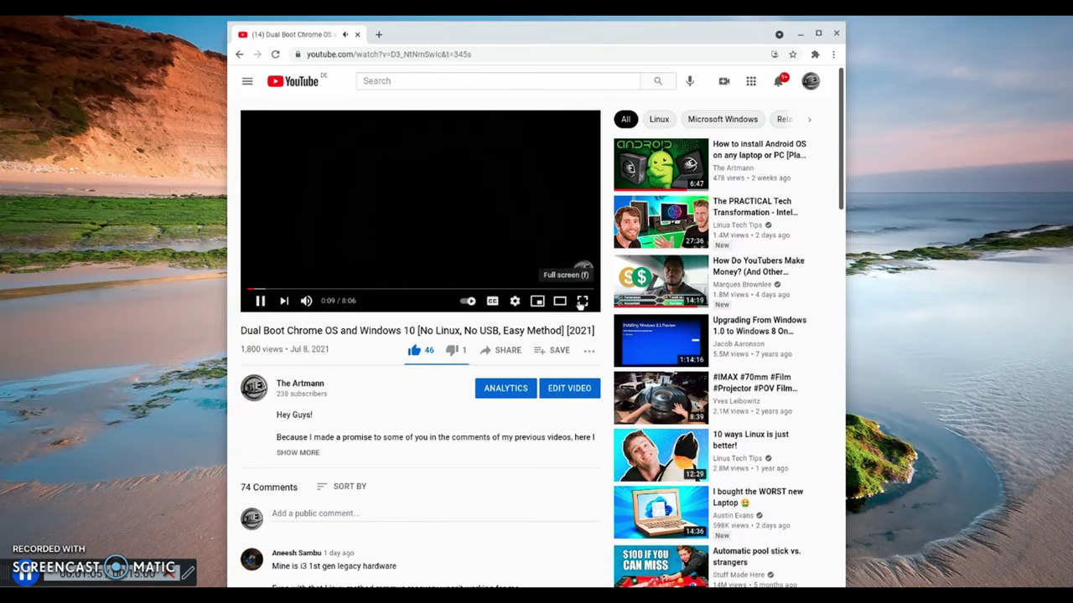
click(515, 302)
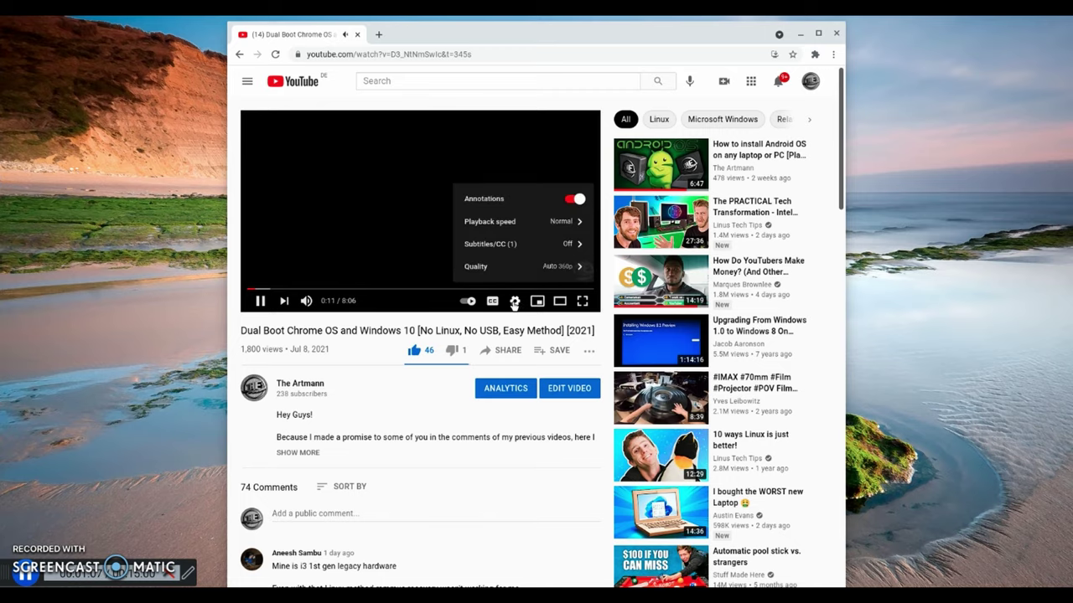